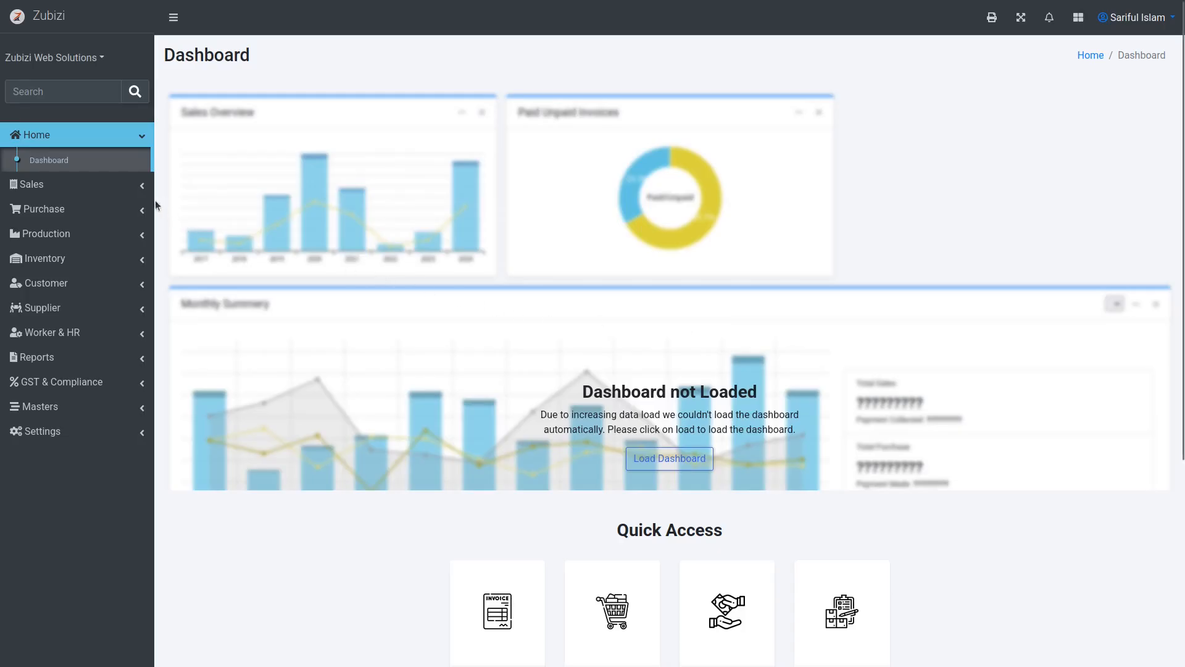
Step: Open the sales invoices page and start a new sales invoice
click(122, 185)
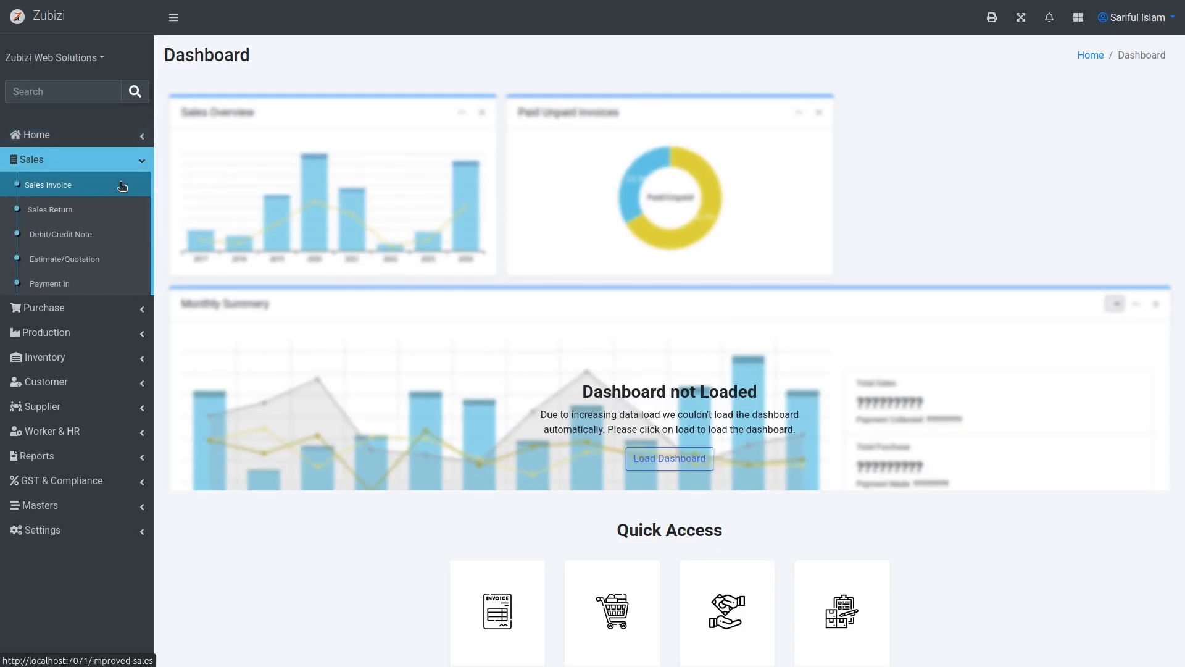
click(122, 185)
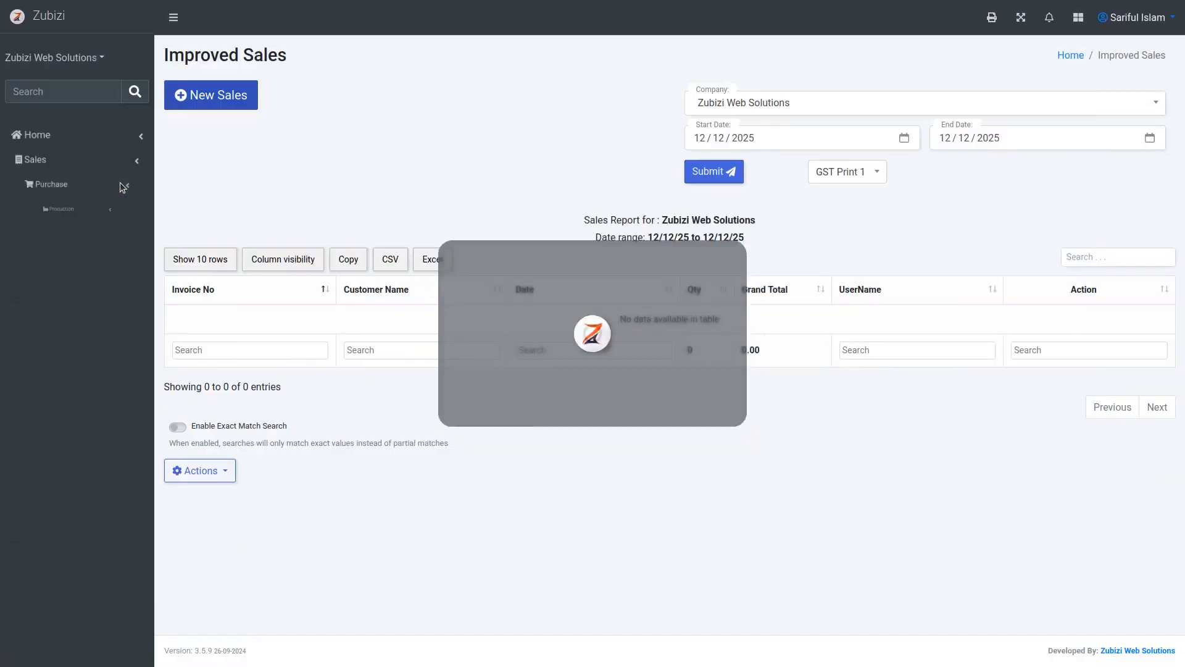
click(182, 99)
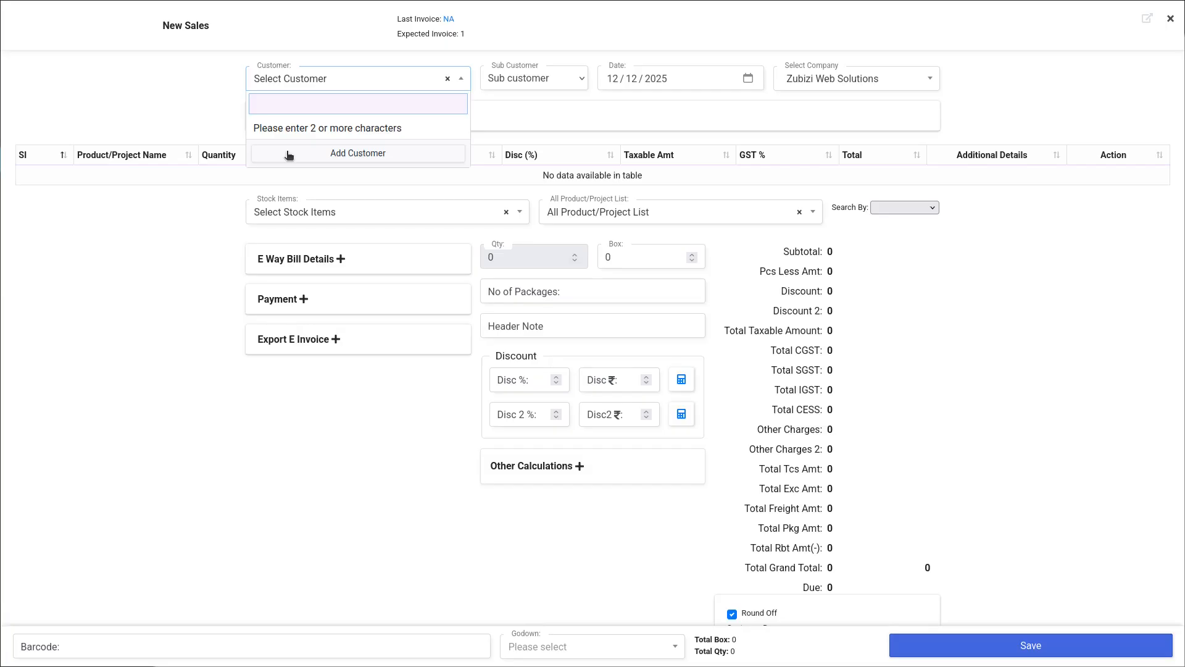
Step: Start adding a customer of type Credit named "Test Customer Name" with the address Kolkata
click(288, 154)
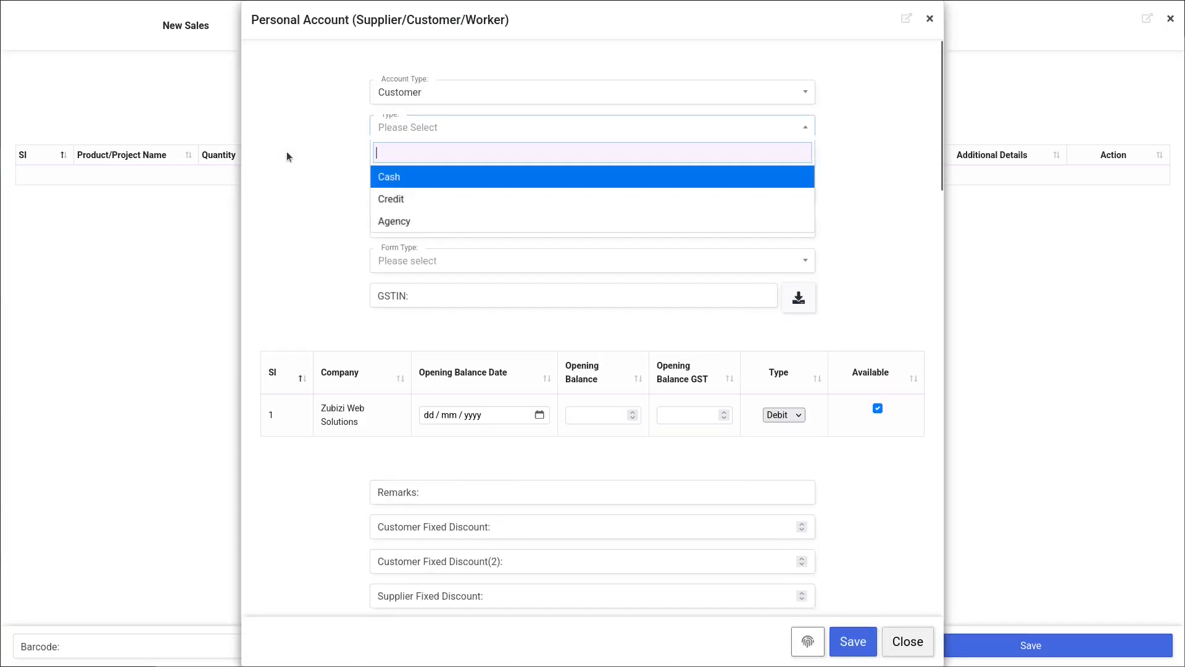
click(423, 199)
click(417, 161)
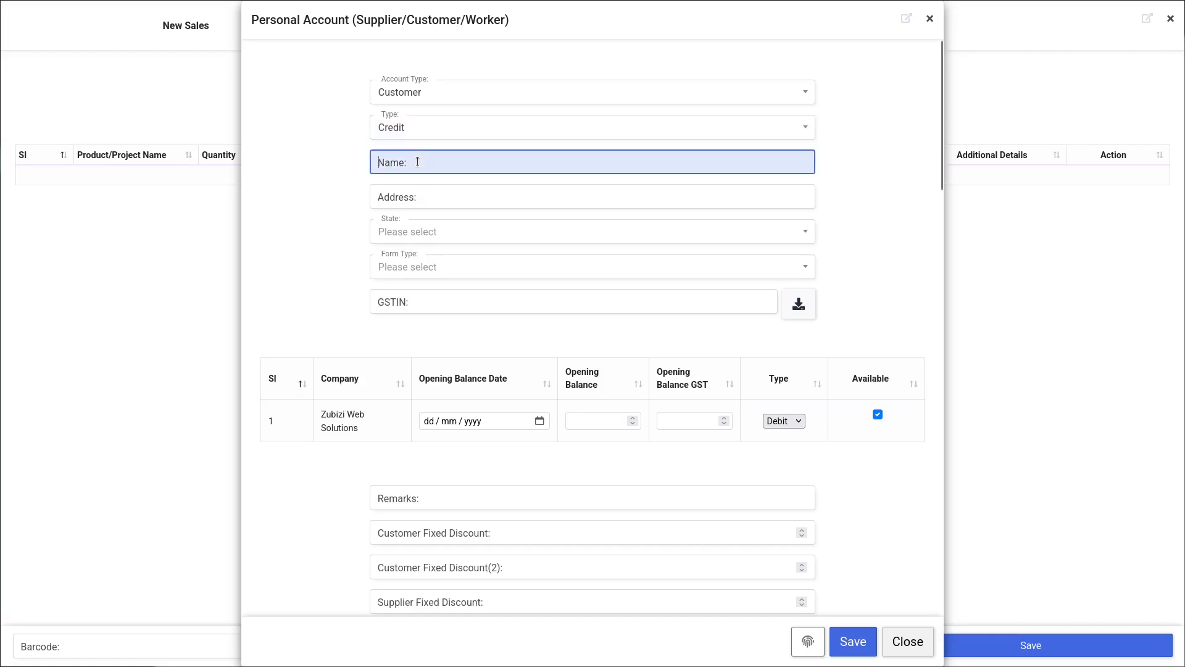
text(T)
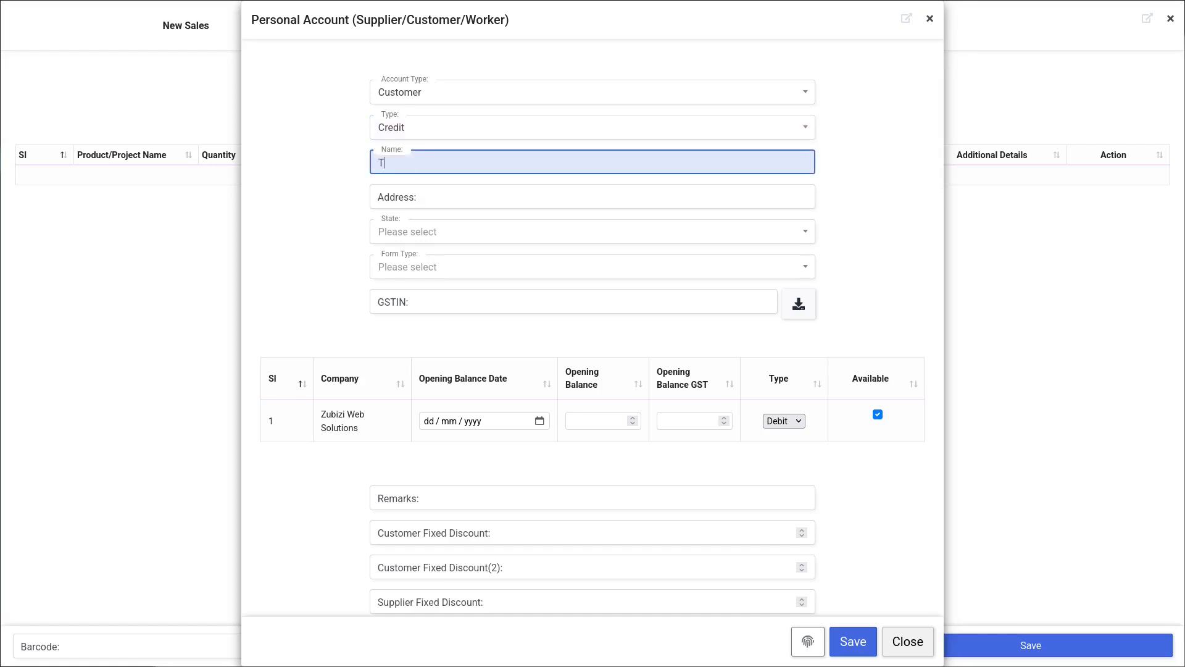
text(est Customer Name)
click(430, 197)
text(Kolkata)
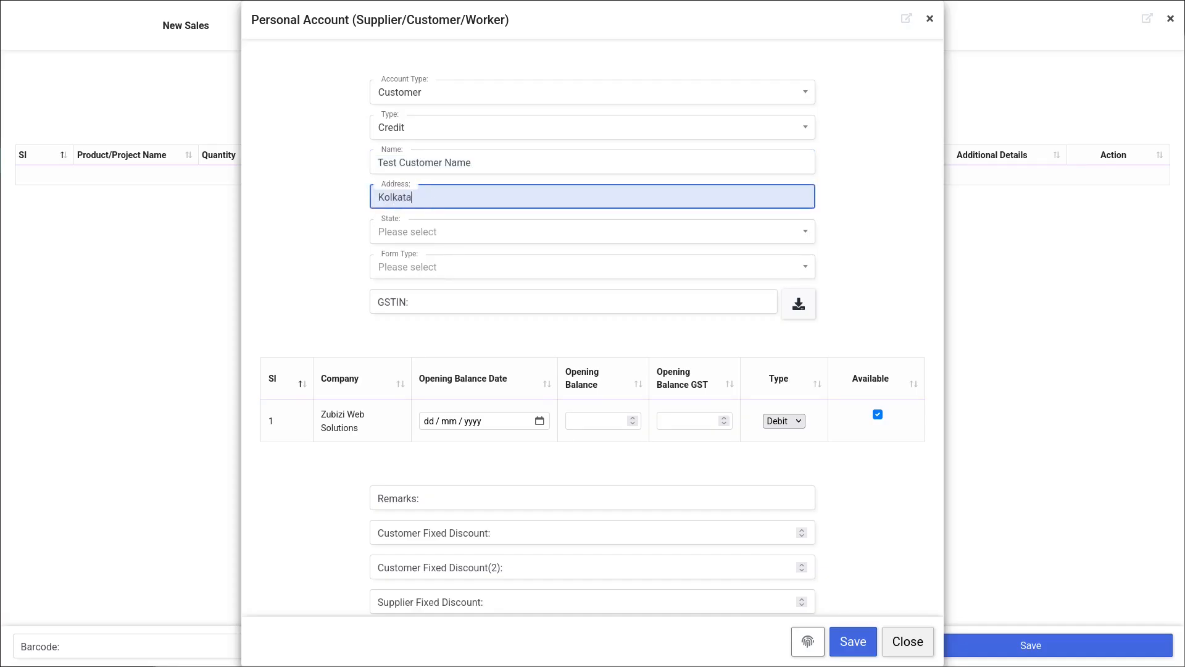
Step: Set the customer's state to West Bengal and save the new account
click(436, 230)
text(wes)
click(418, 280)
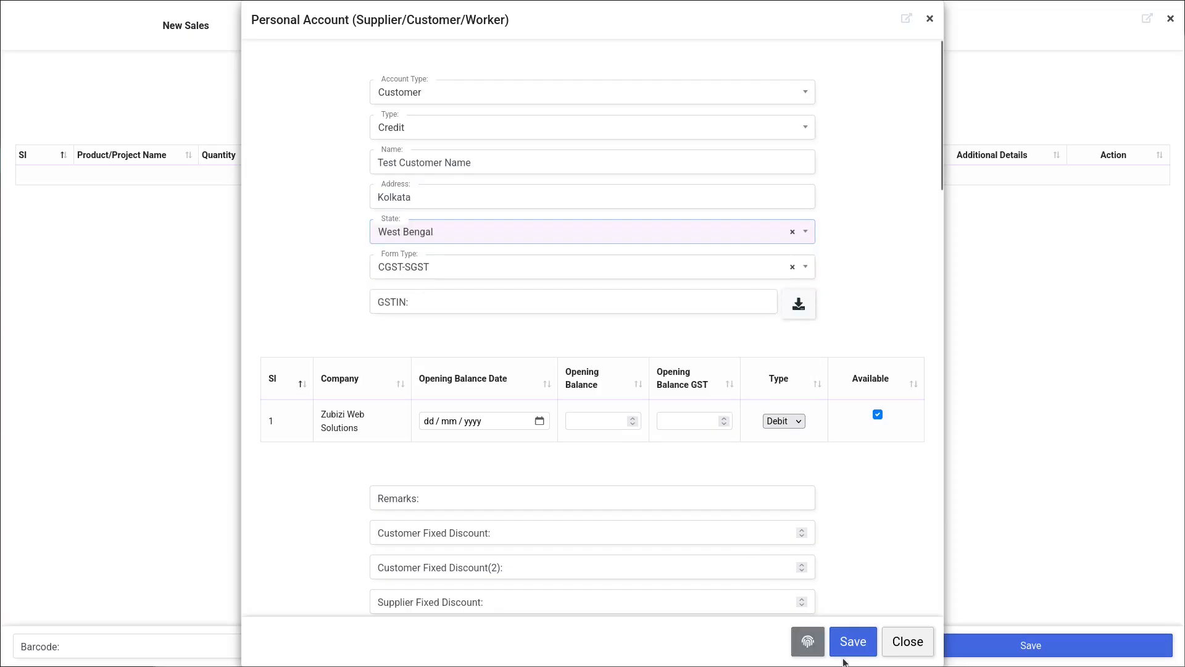
click(855, 643)
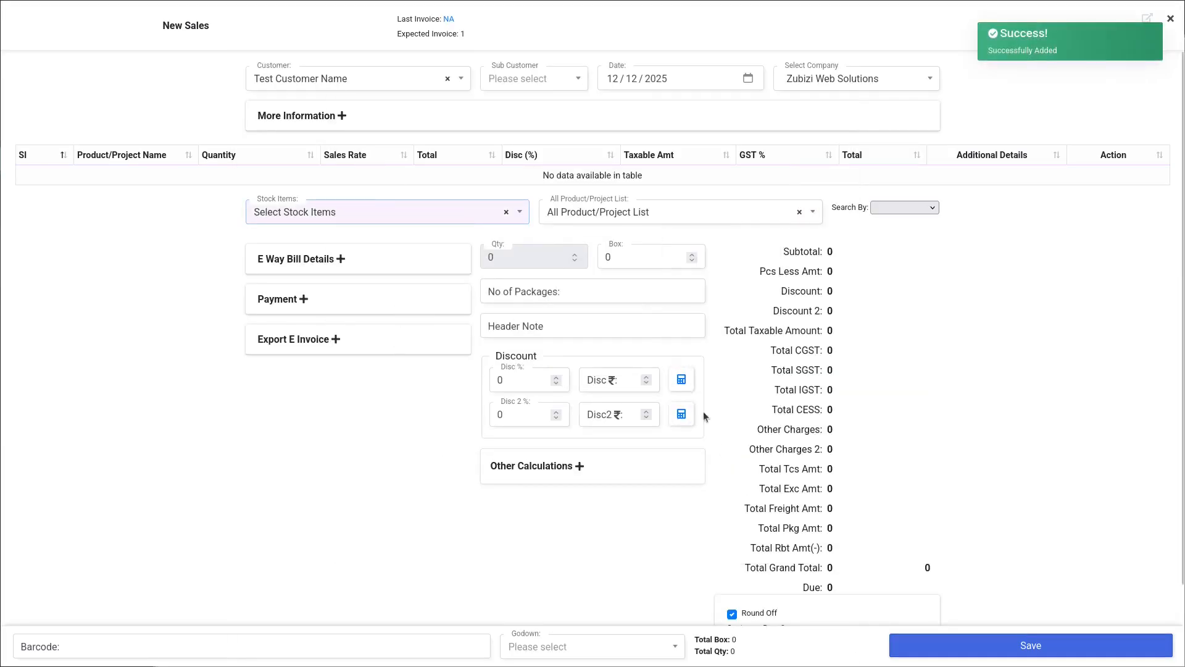
Step: Start adding a new product named "Product 1" from the invoice and expand its sales sizes
click(602, 217)
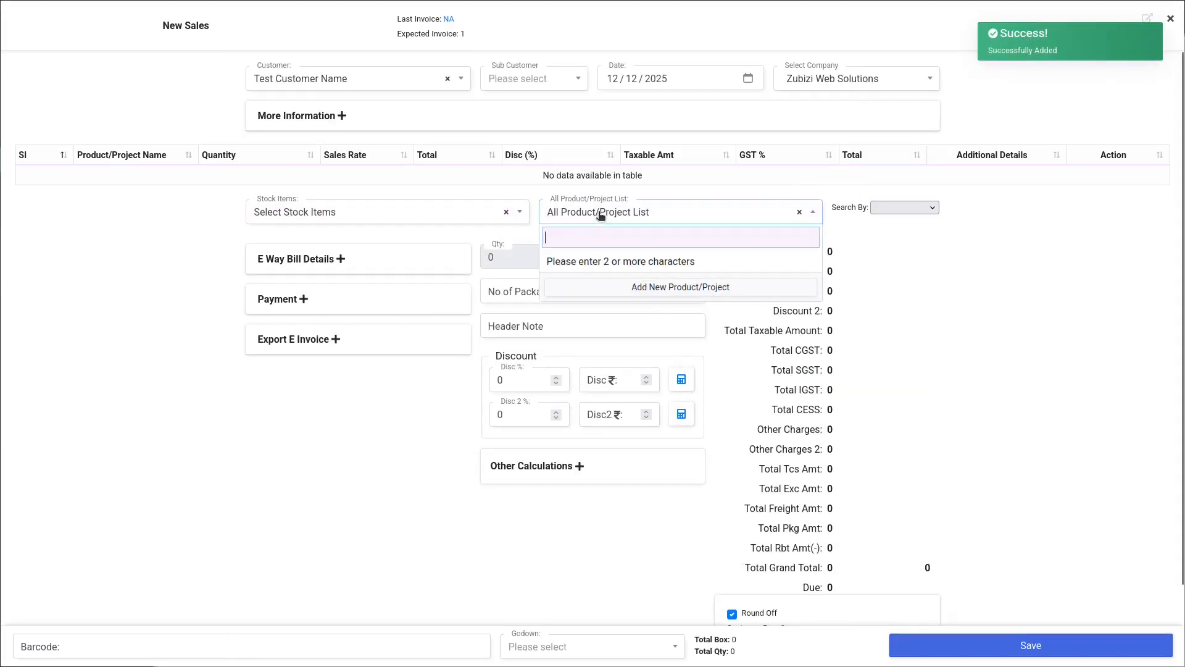
click(616, 288)
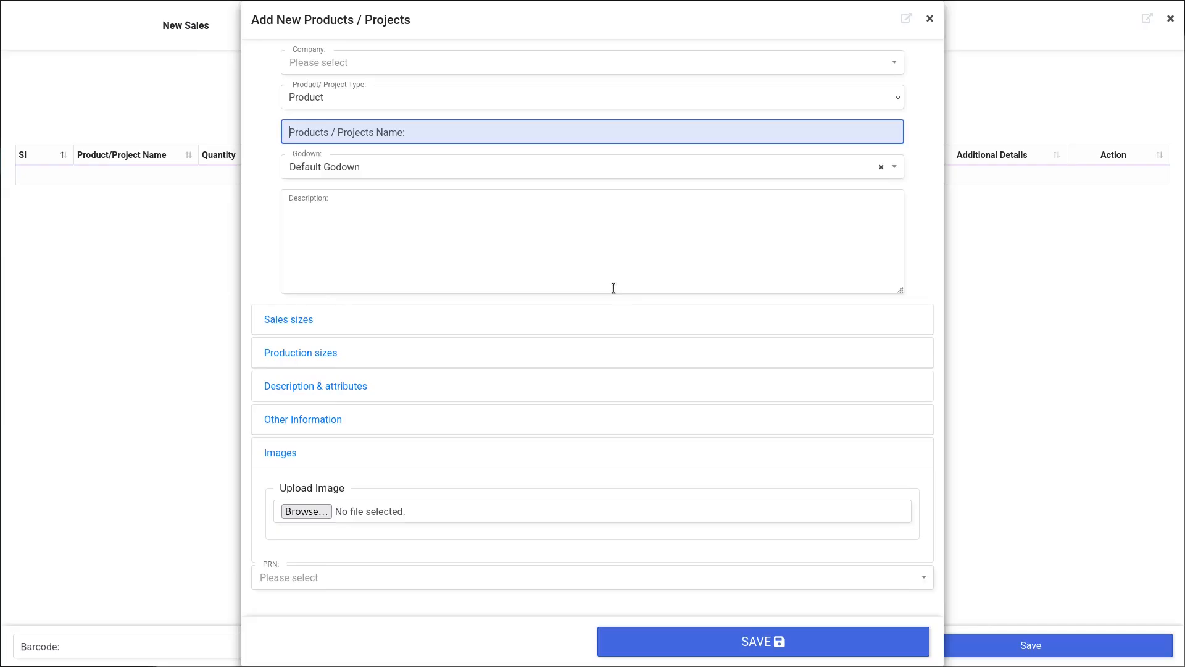
text(Product 1)
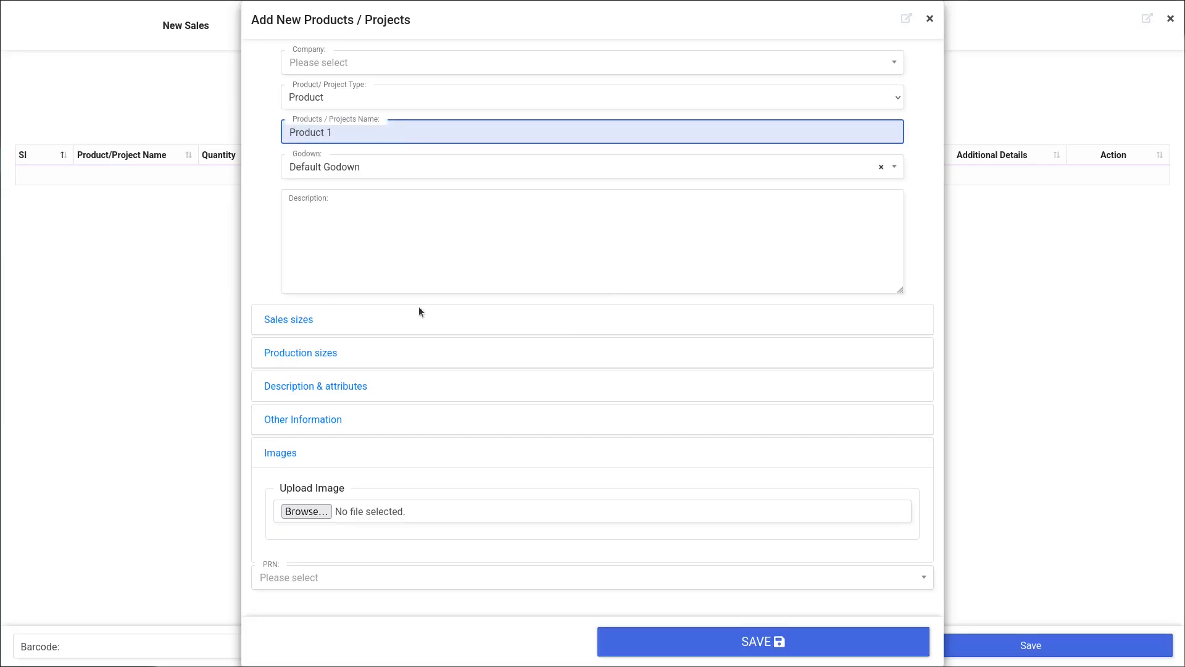
click(295, 320)
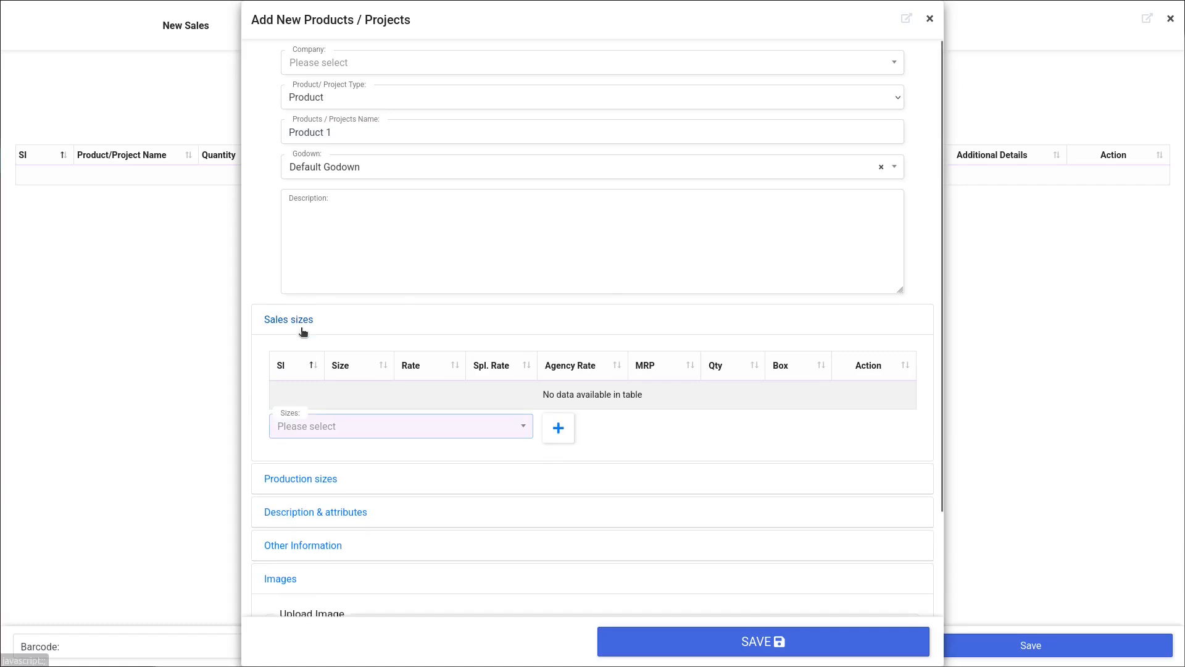
click(339, 428)
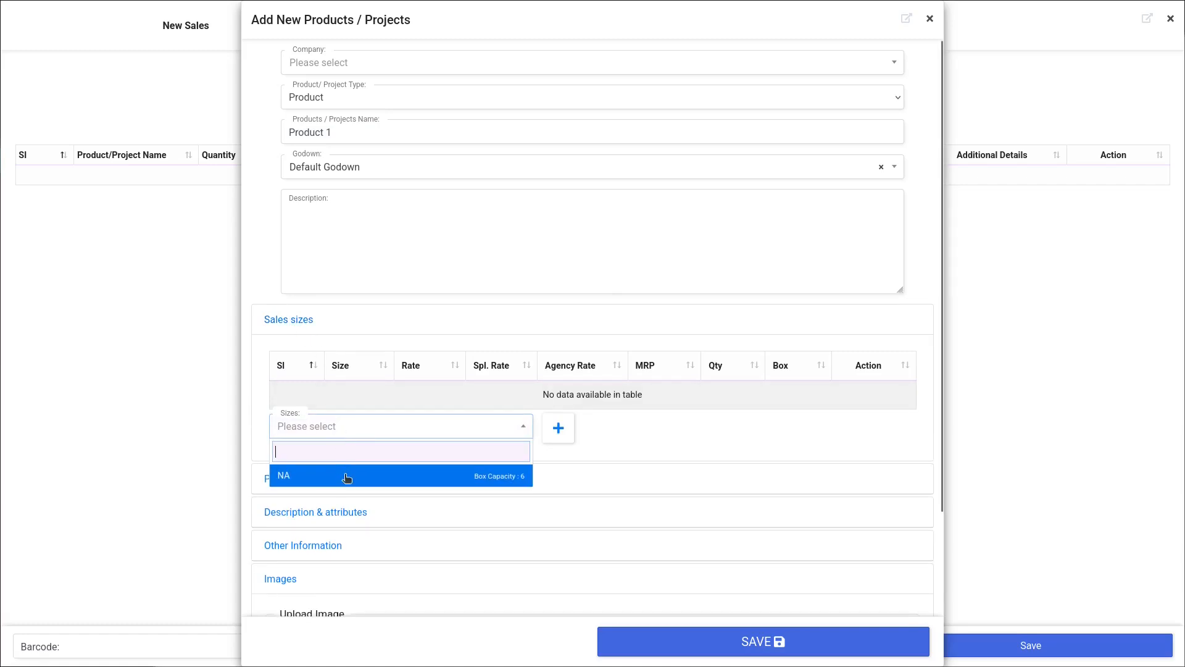
click(346, 477)
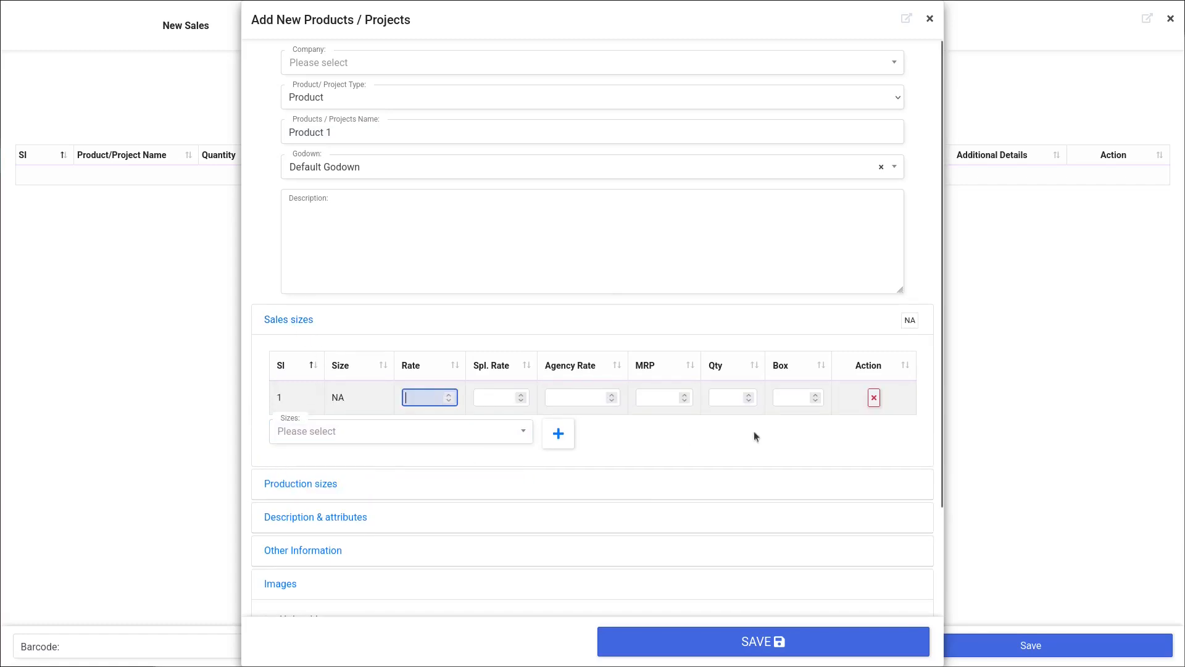
click(874, 400)
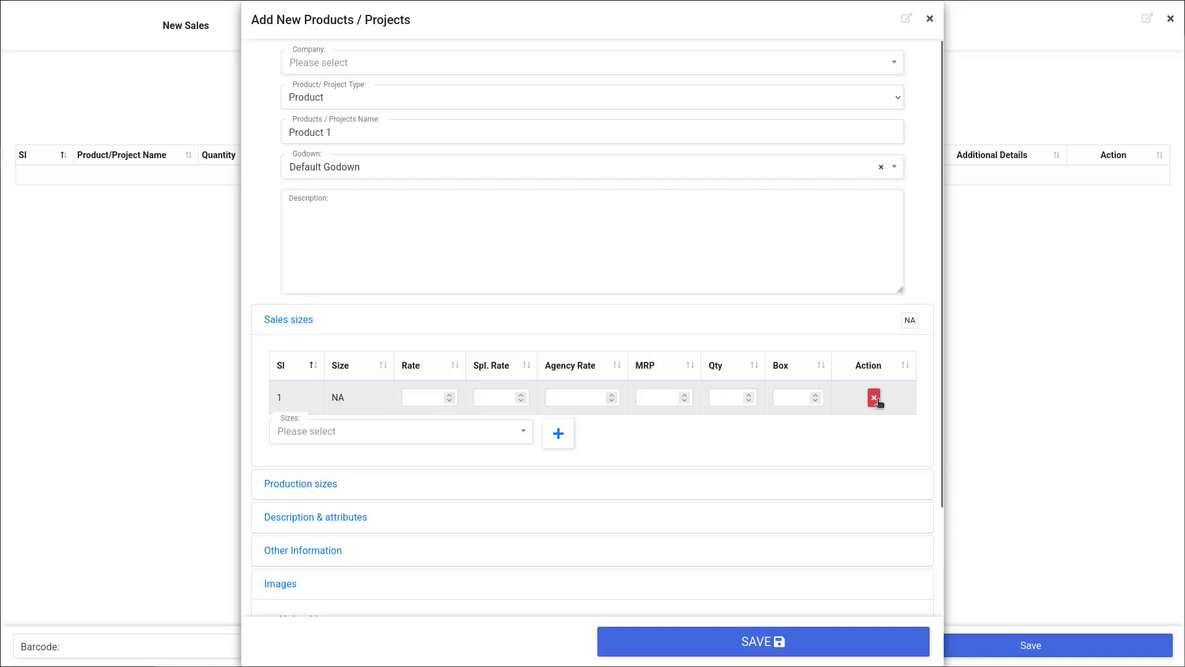
Step: Create a sales size 20x30 with box capacity 6 for the product and set its rate to 120
click(559, 429)
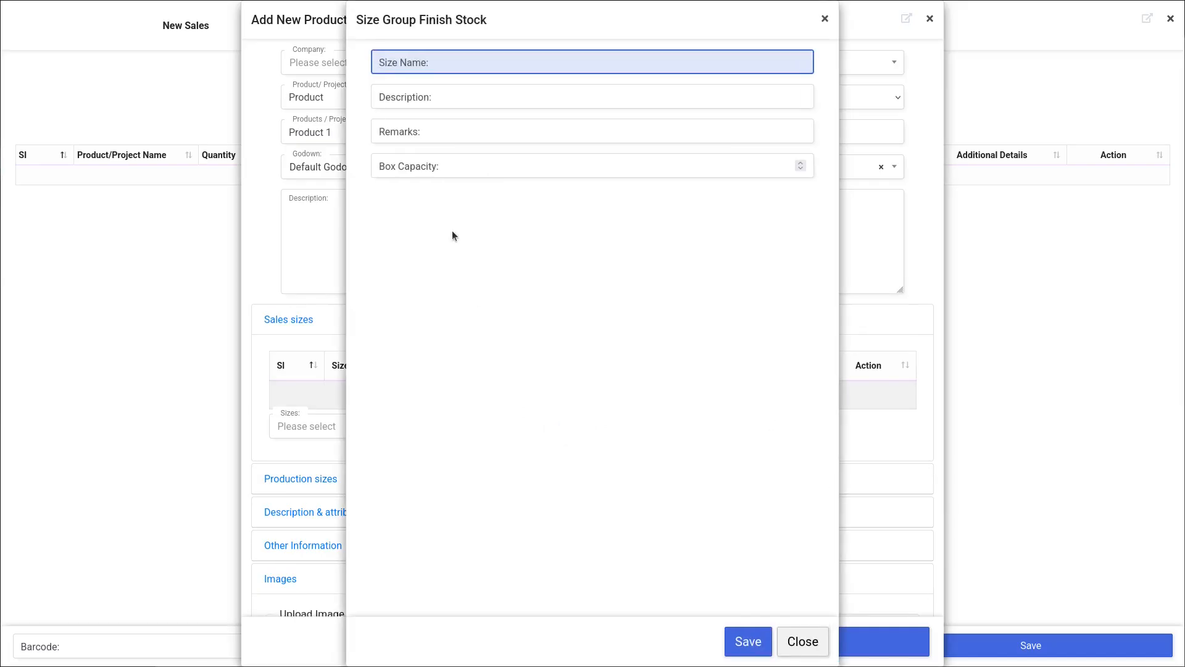
text(20x30)
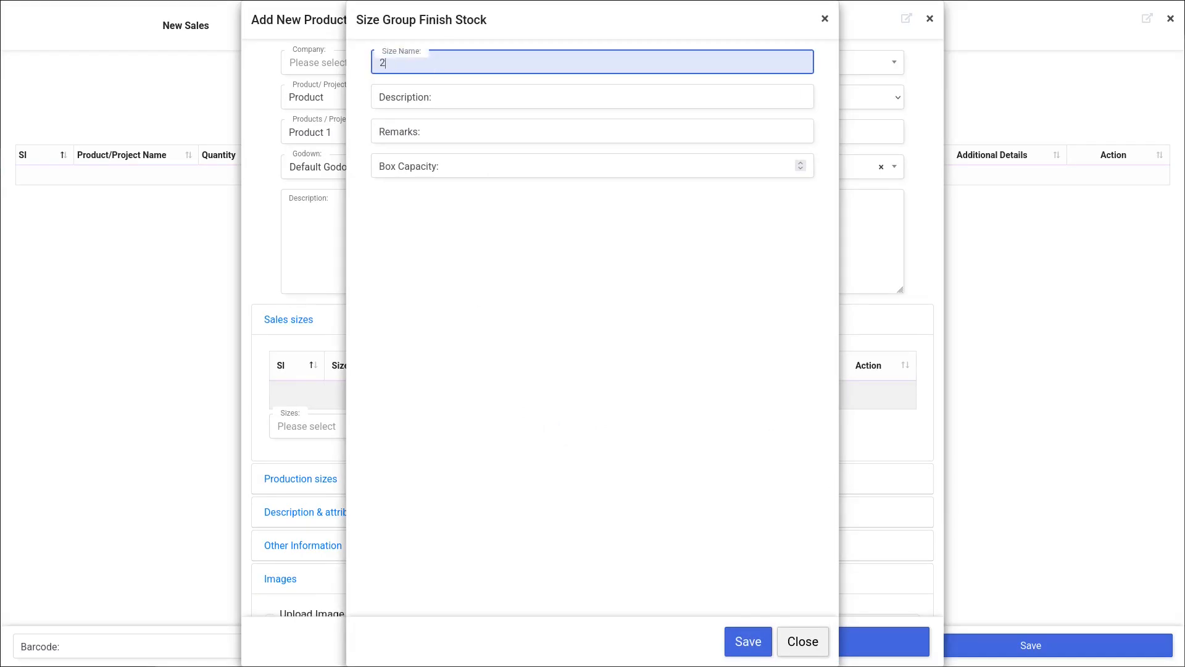
click(421, 168)
text(6)
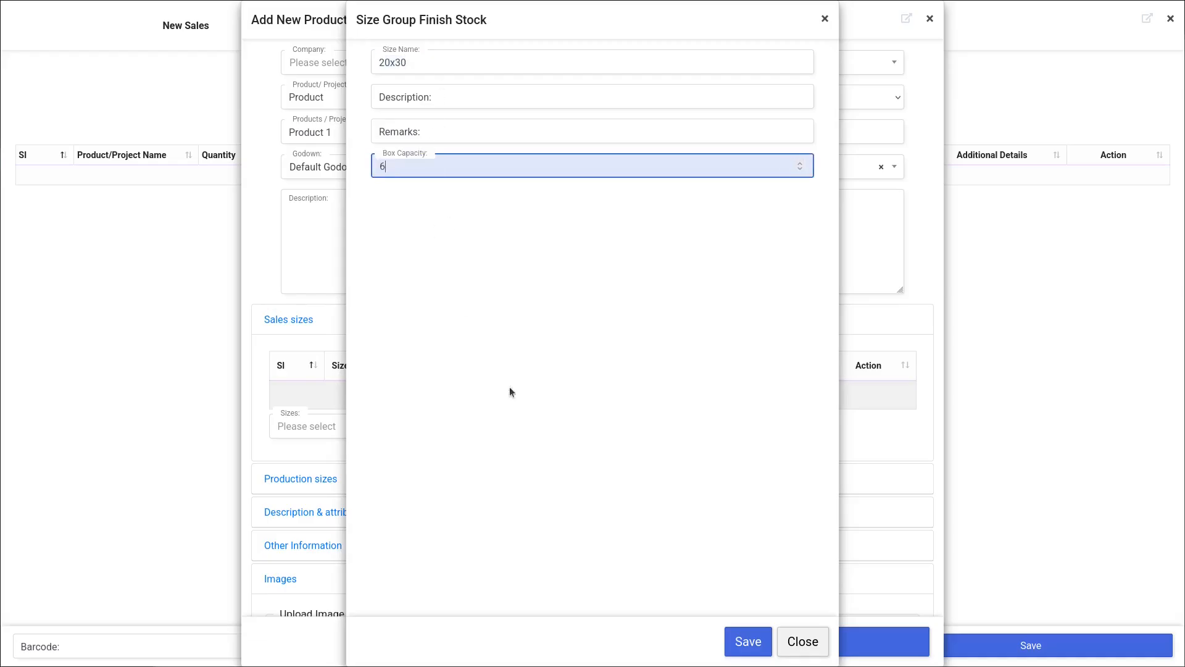
click(745, 644)
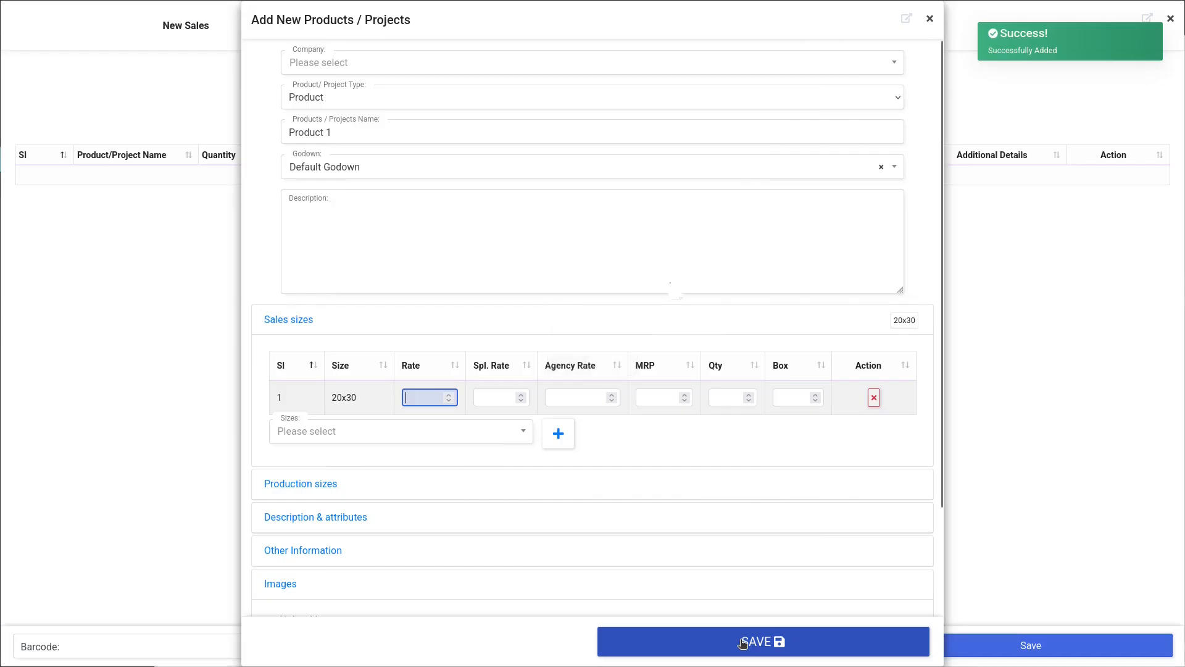
click(418, 400)
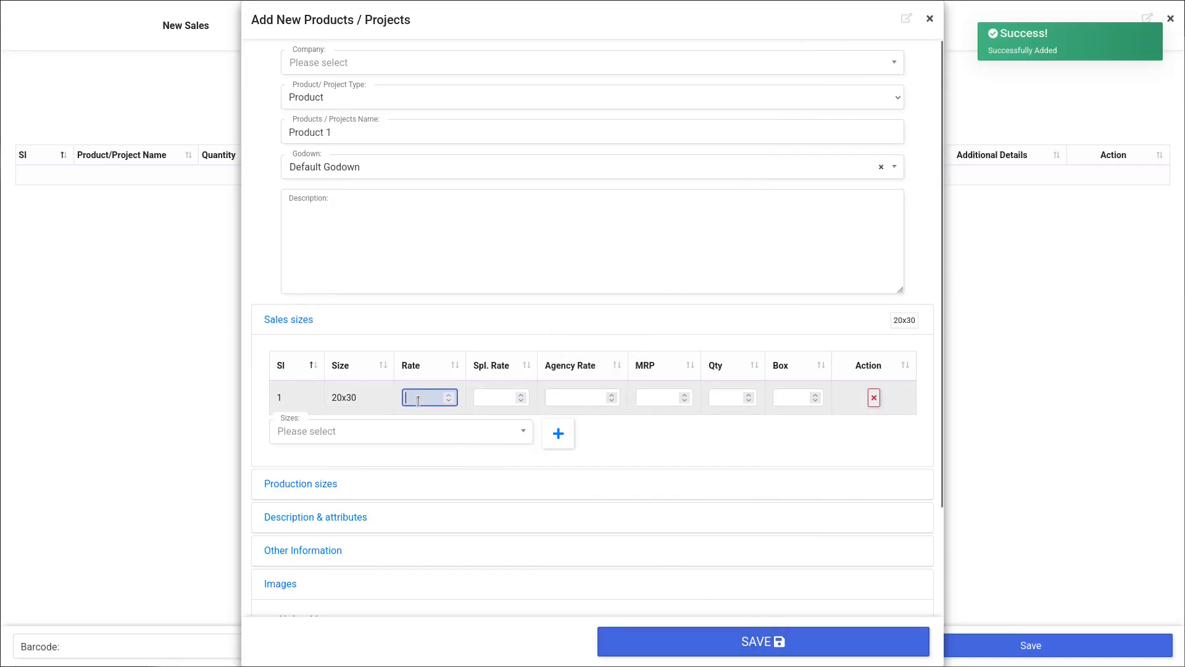
text(120)
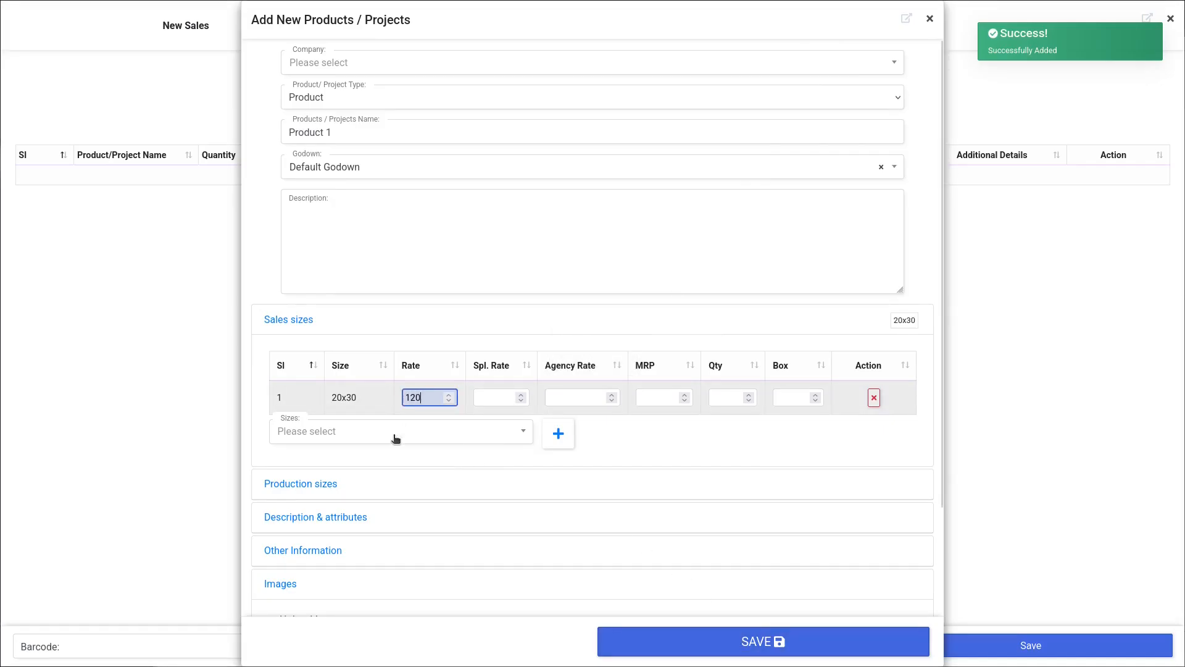
Step: Start a new HSN entry in the product's attributes with code 6204, tax rate 5 and unit type PCS
click(309, 483)
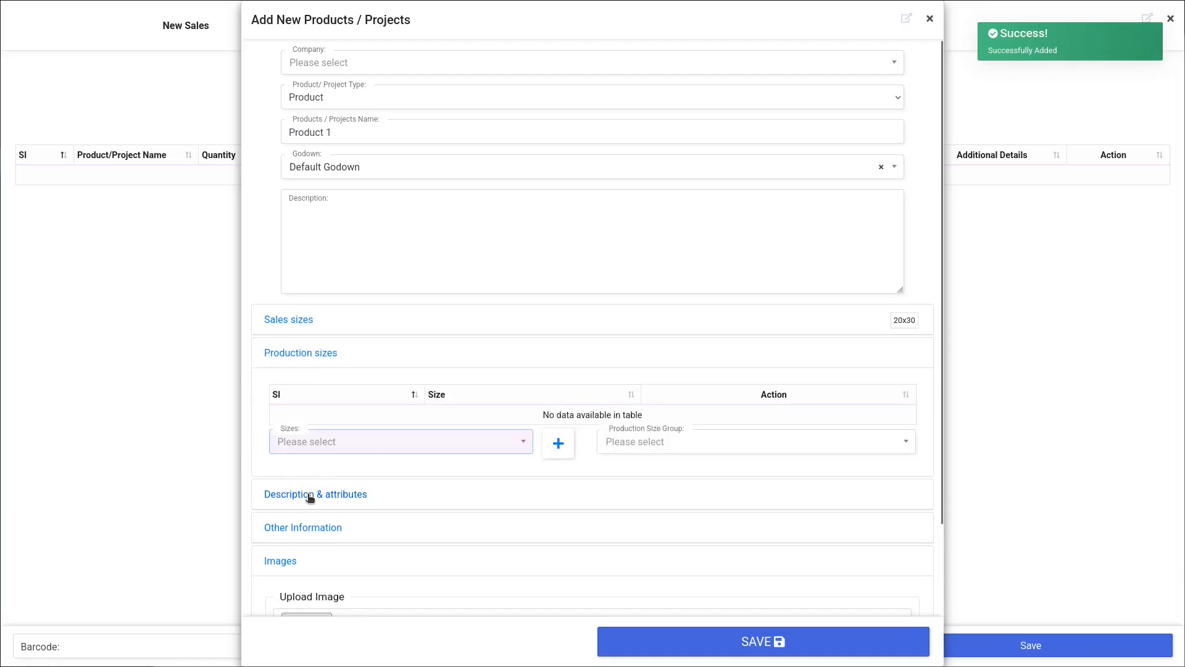
click(309, 495)
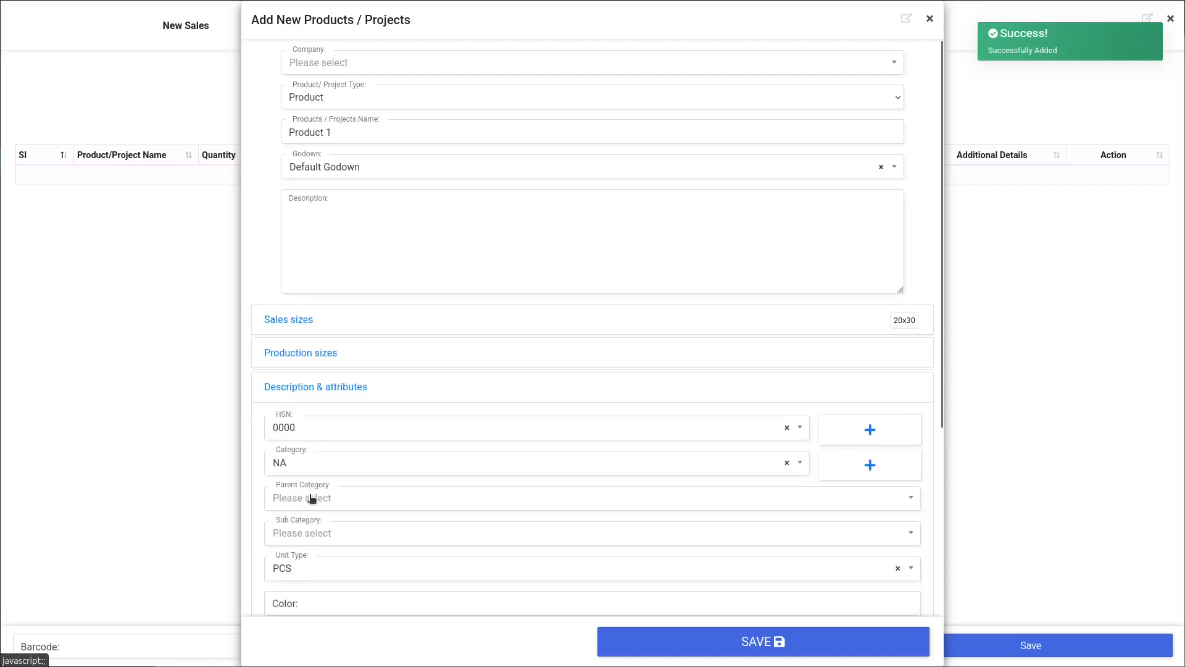
click(847, 433)
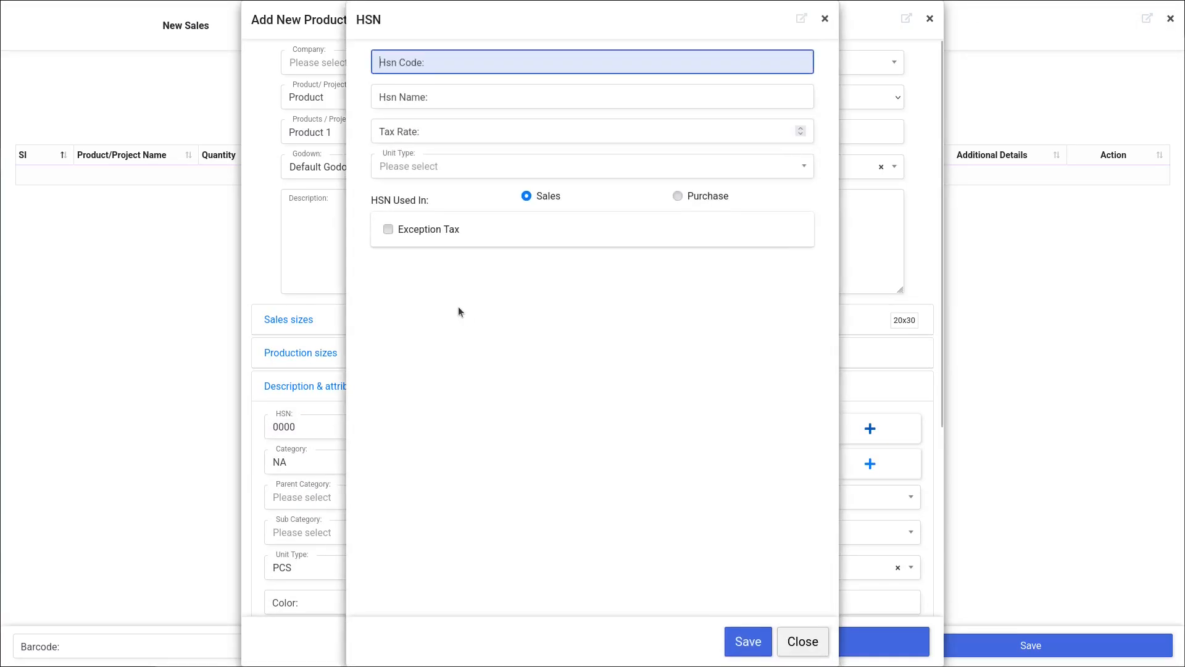
text(6204)
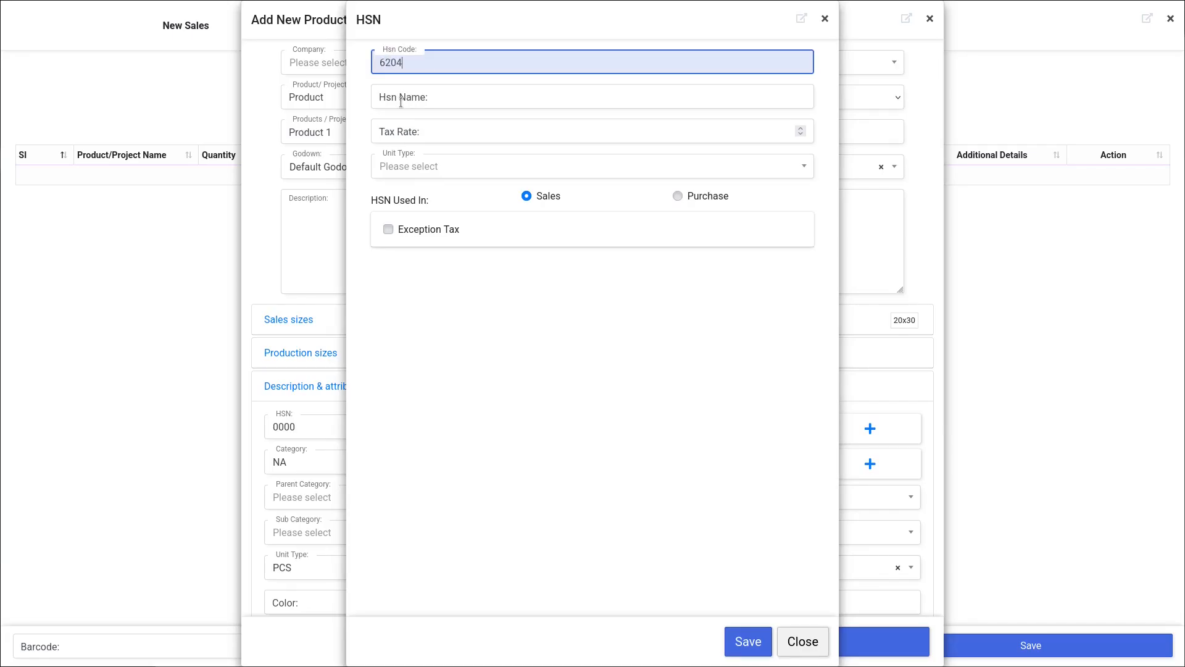
click(399, 130)
text(5)
click(416, 167)
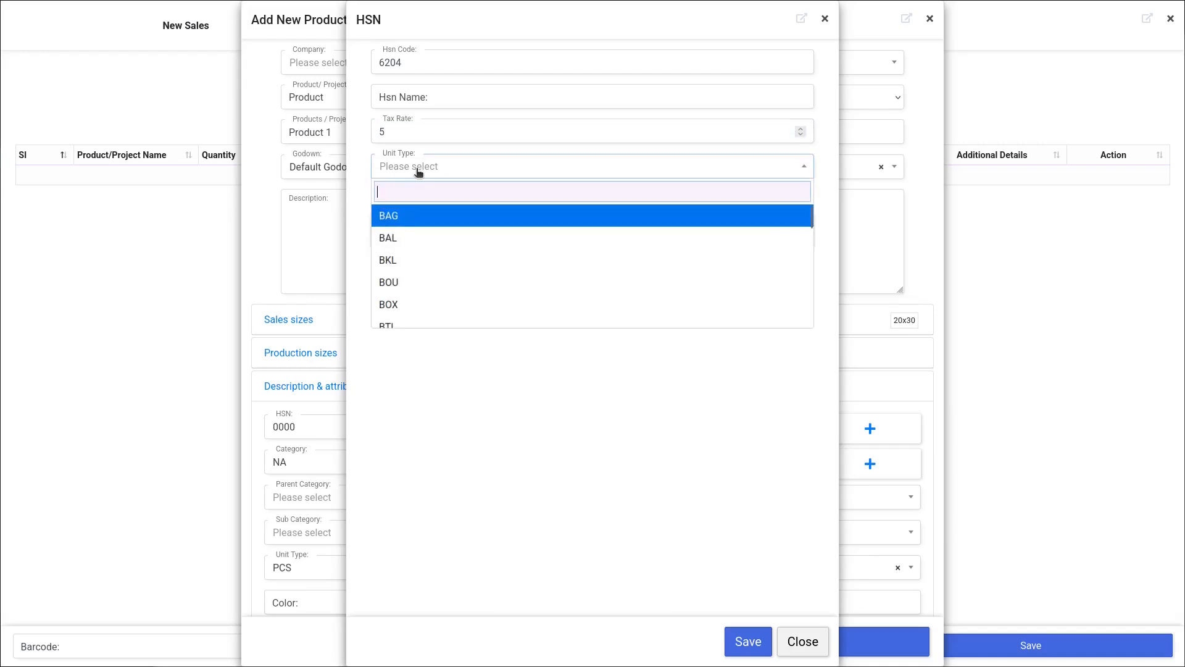
text(pcs)
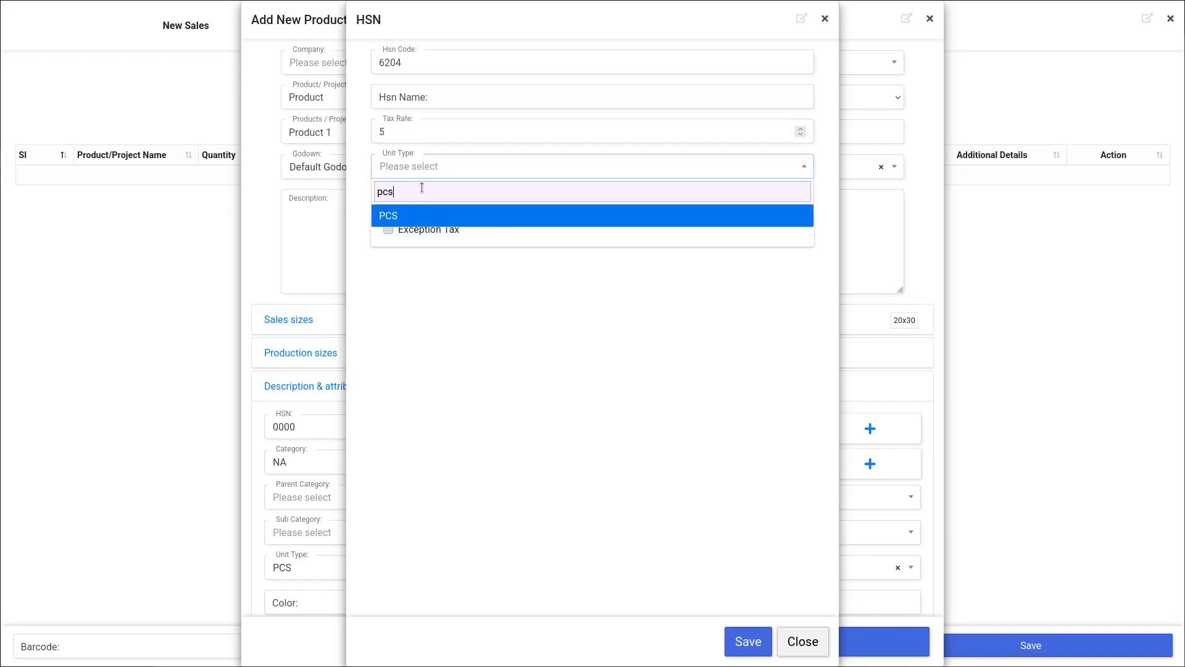
click(434, 217)
Step: Enable exception tax on the HSN entry with limit 2500 and exception rate 18, and save it
click(434, 230)
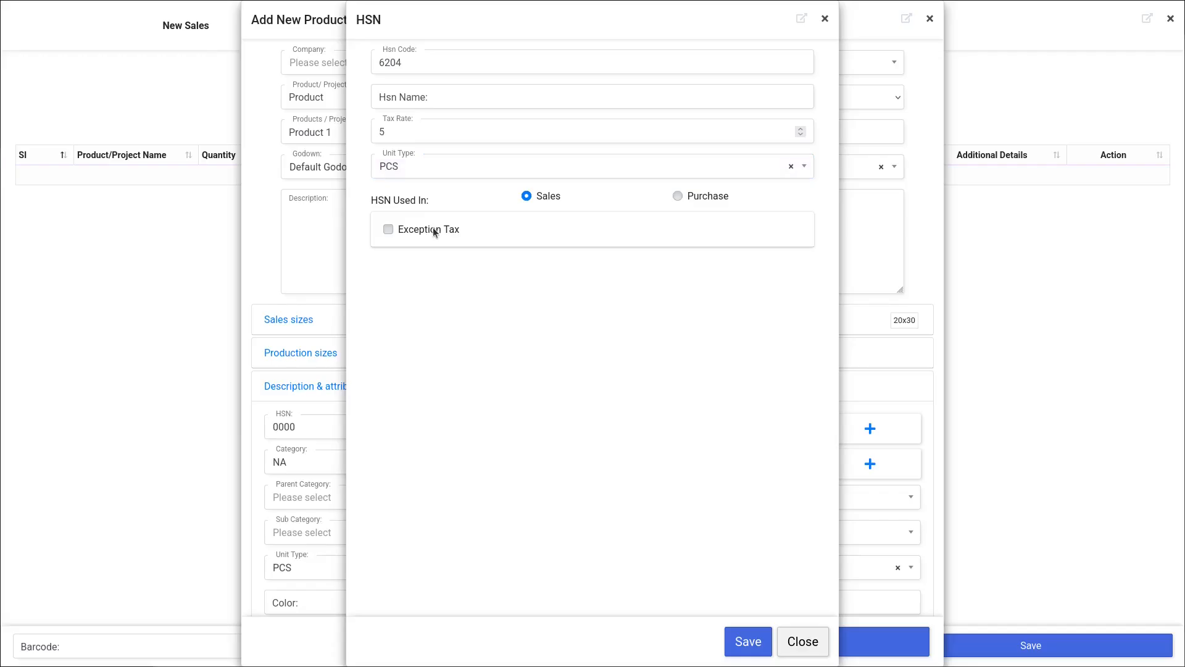
click(434, 272)
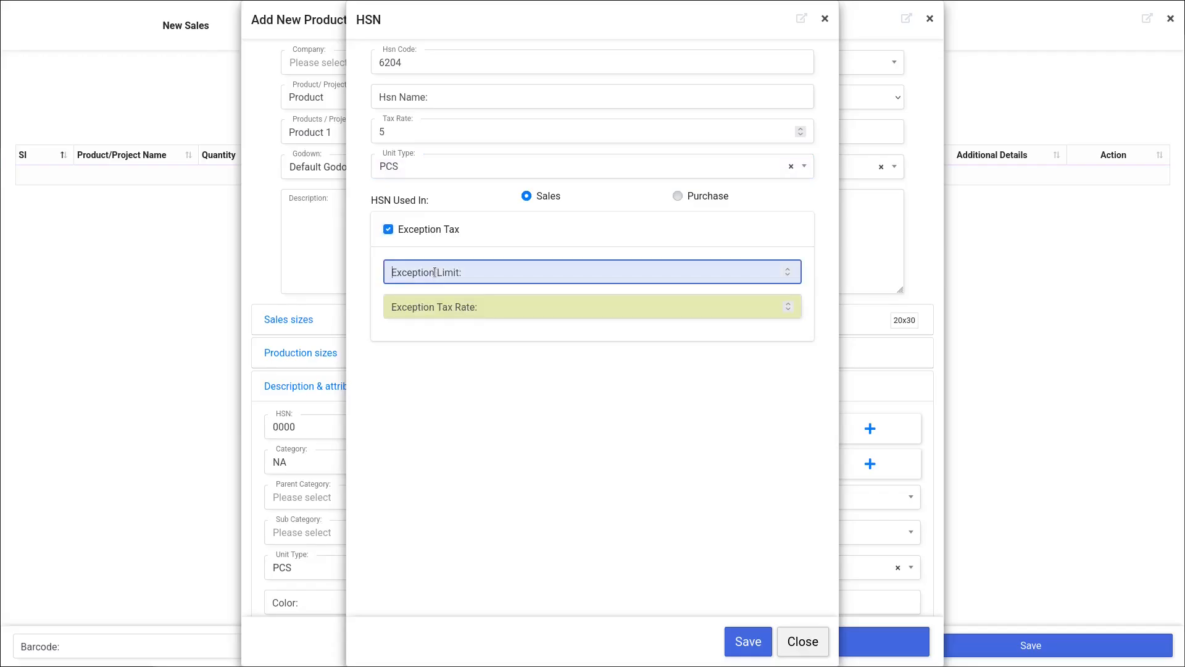
text(2500)
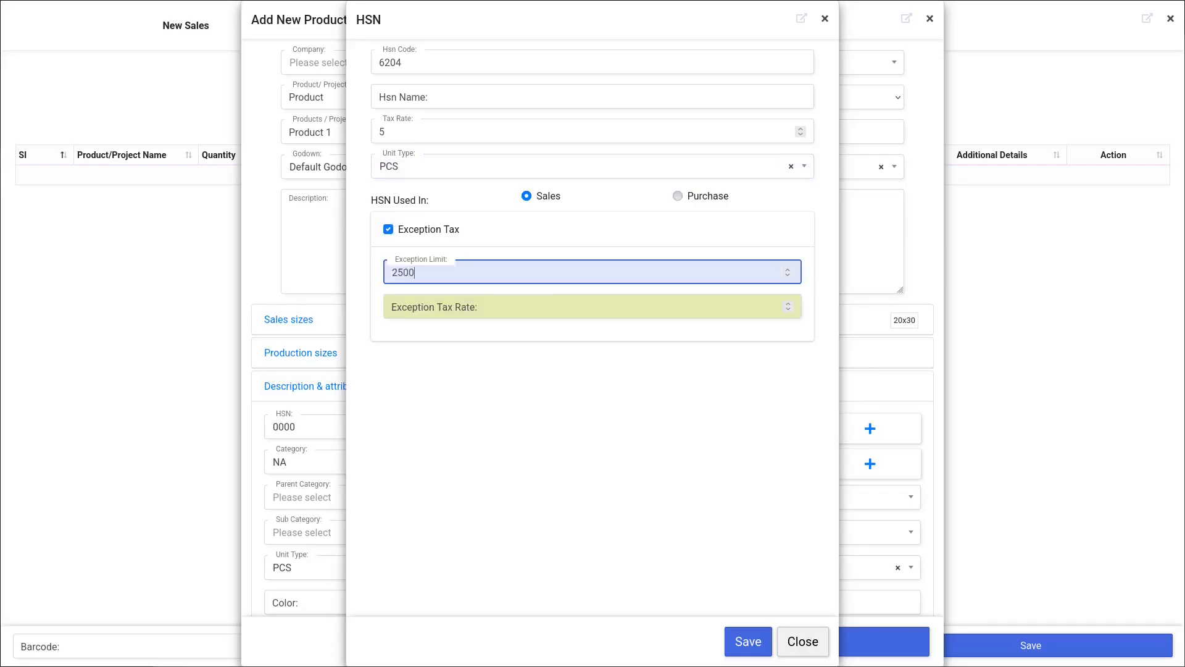
click(437, 304)
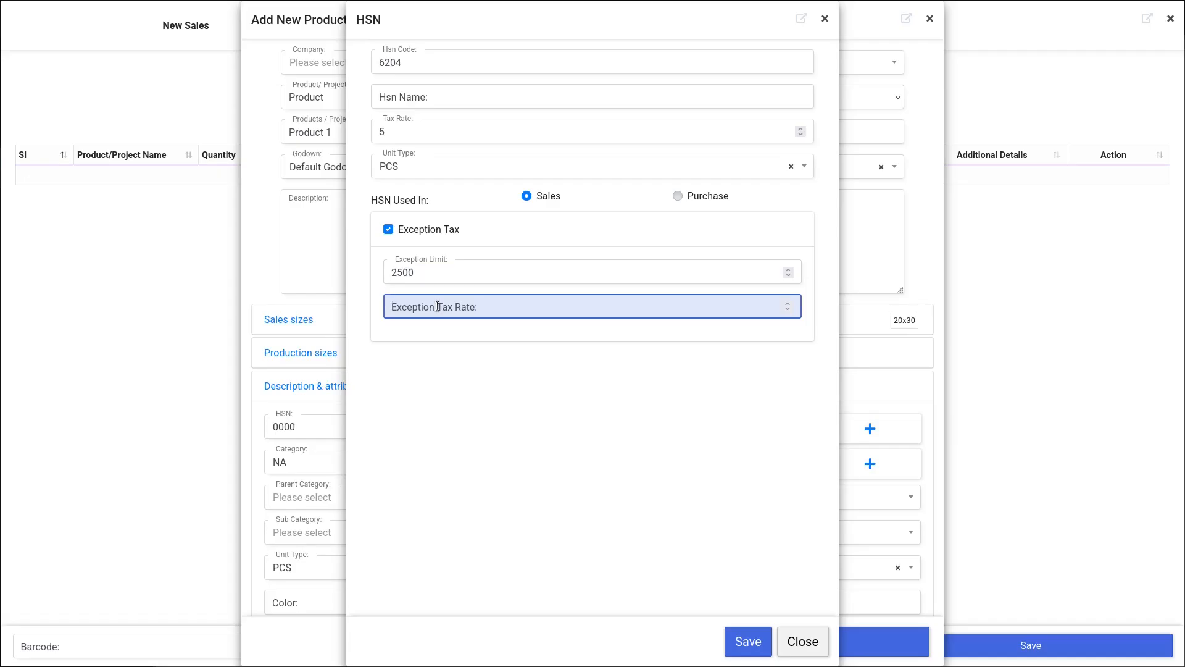
text(18)
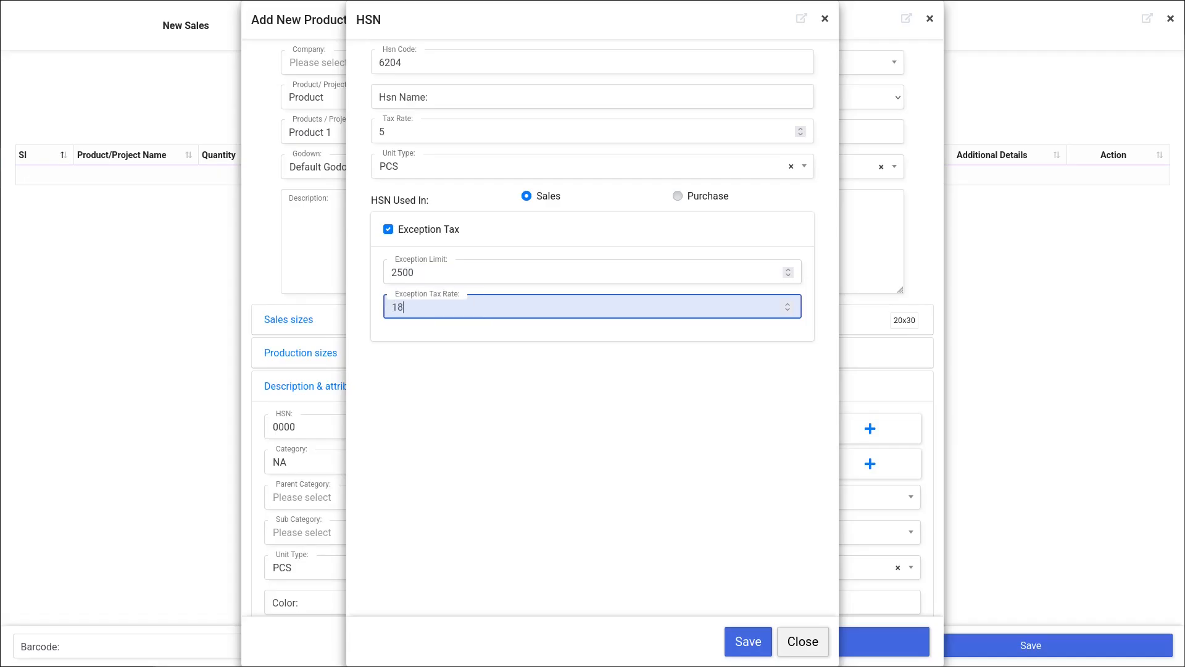
click(747, 642)
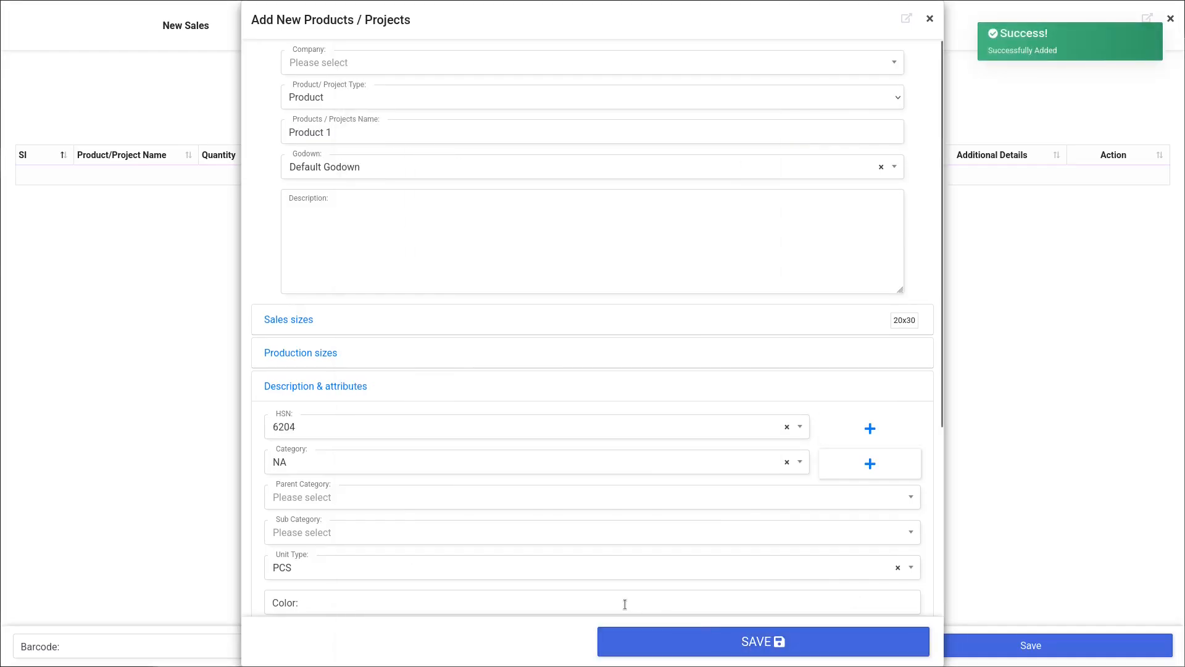
Step: Create a new category named "Frock" for the product with unit type PCS, sorted by Sales, and save it
click(707, 463)
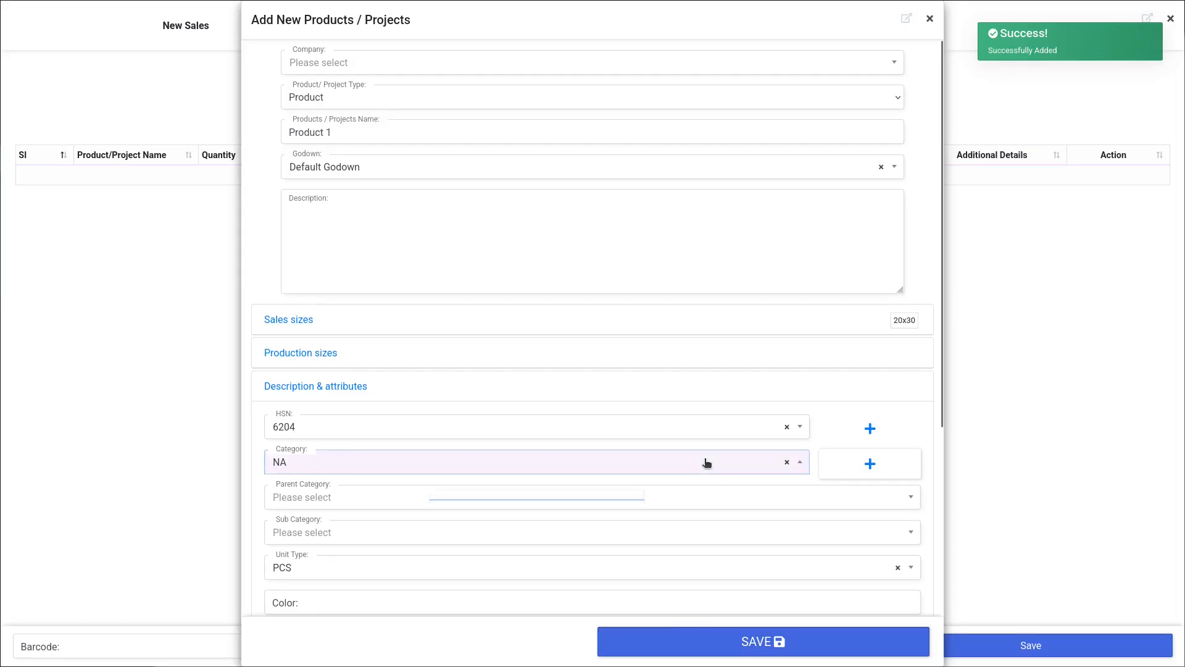
click(707, 463)
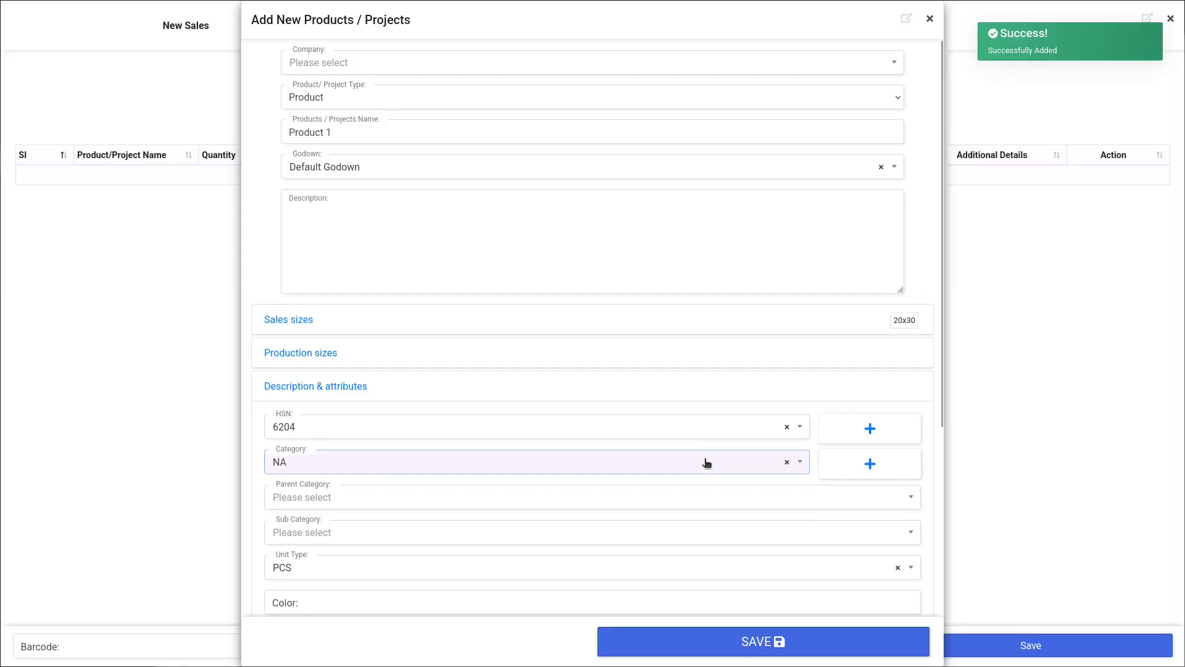
click(254, 487)
click(890, 474)
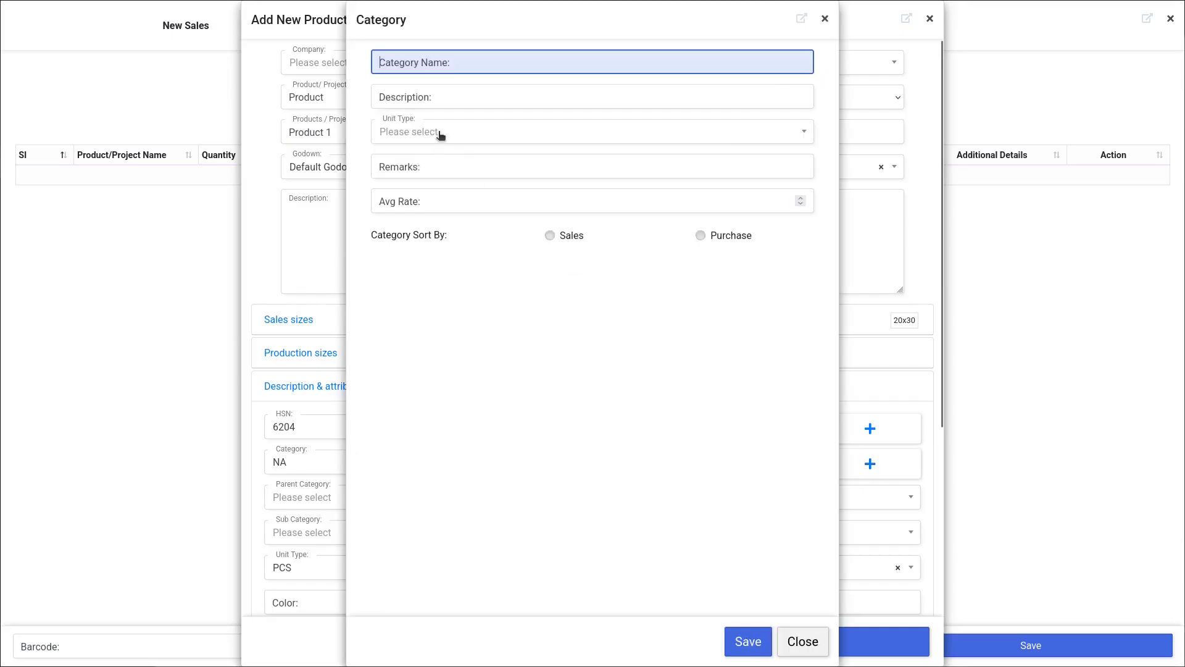
text(Frock)
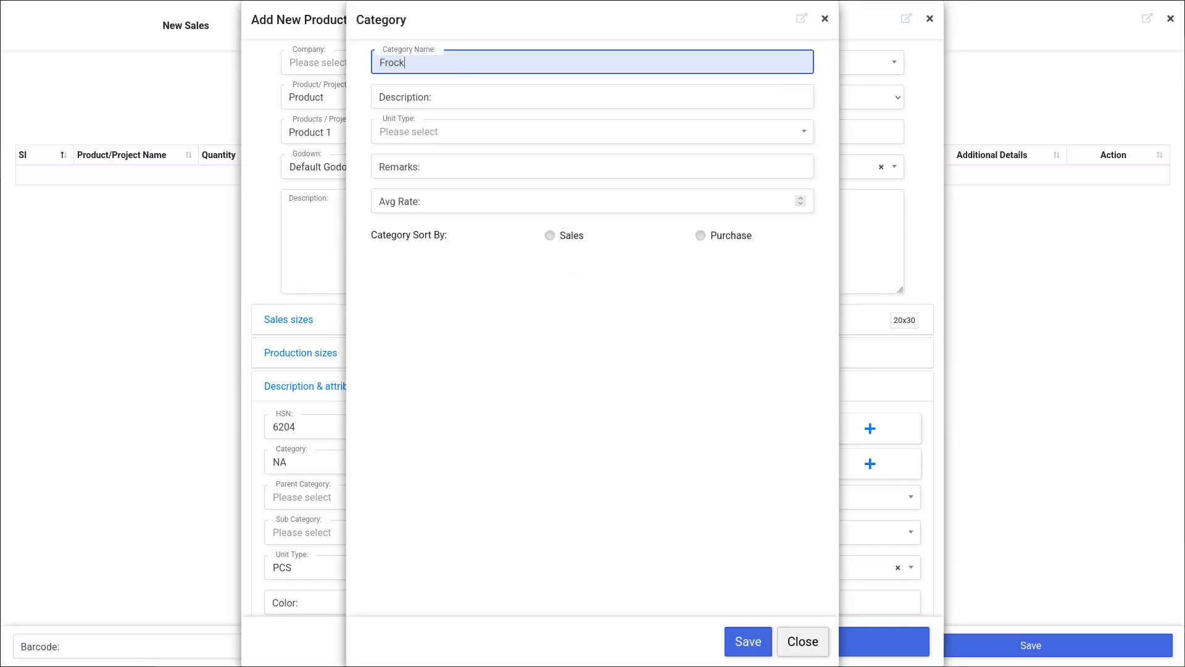
click(412, 136)
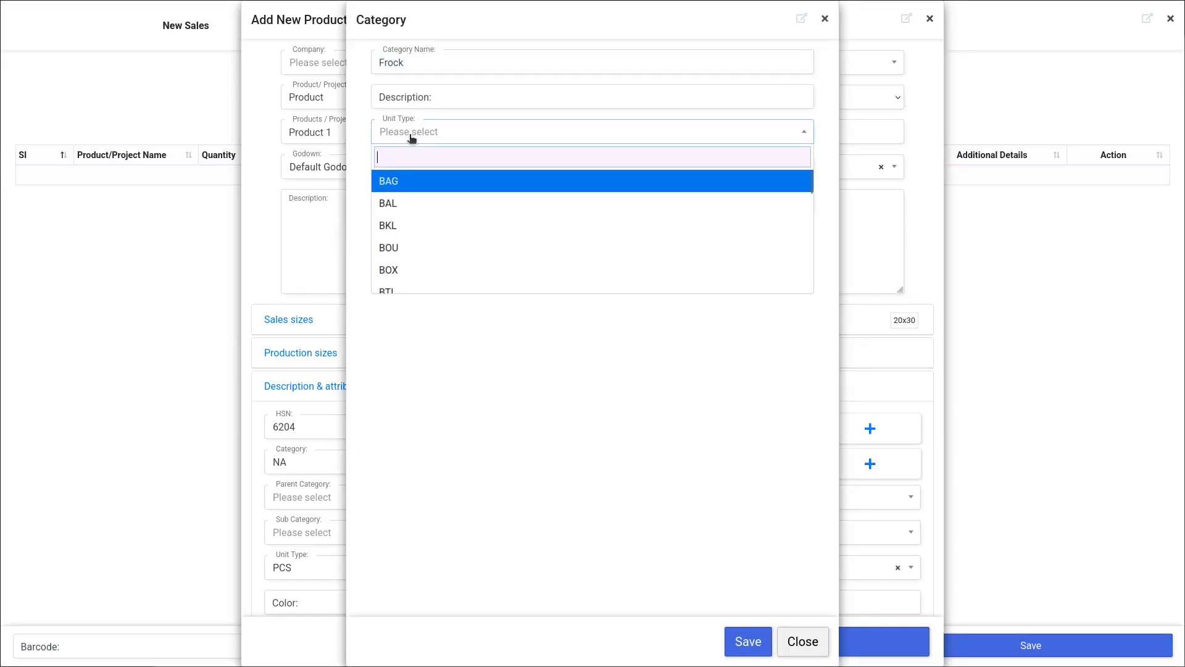
text(pcs)
click(415, 179)
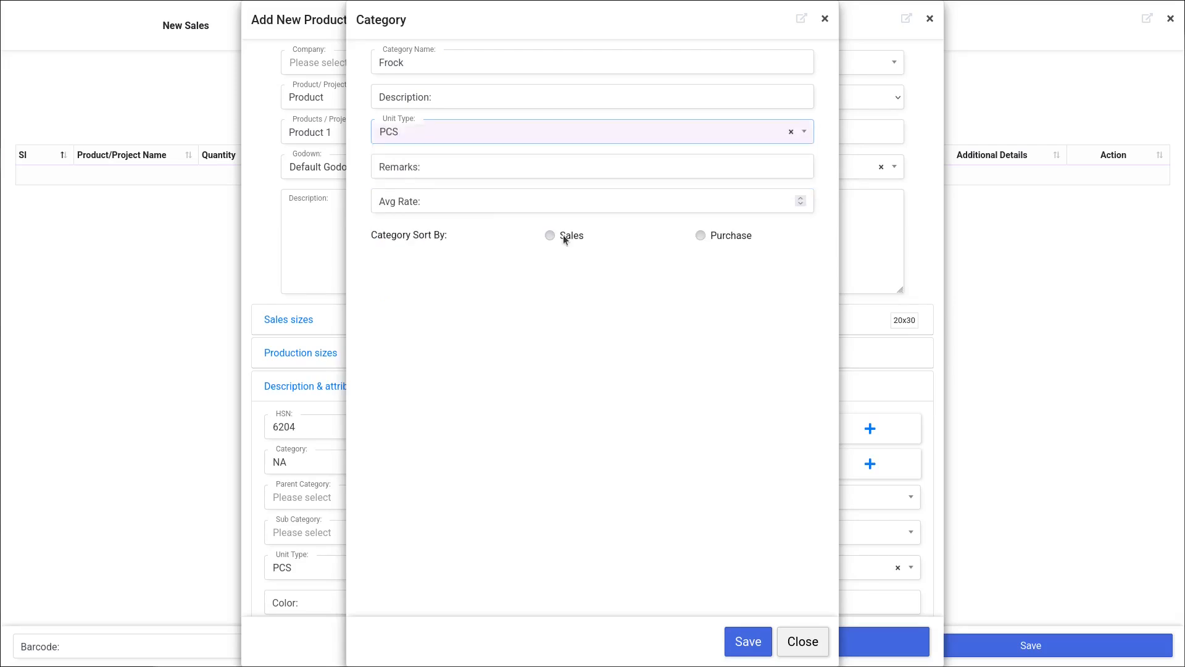
click(565, 239)
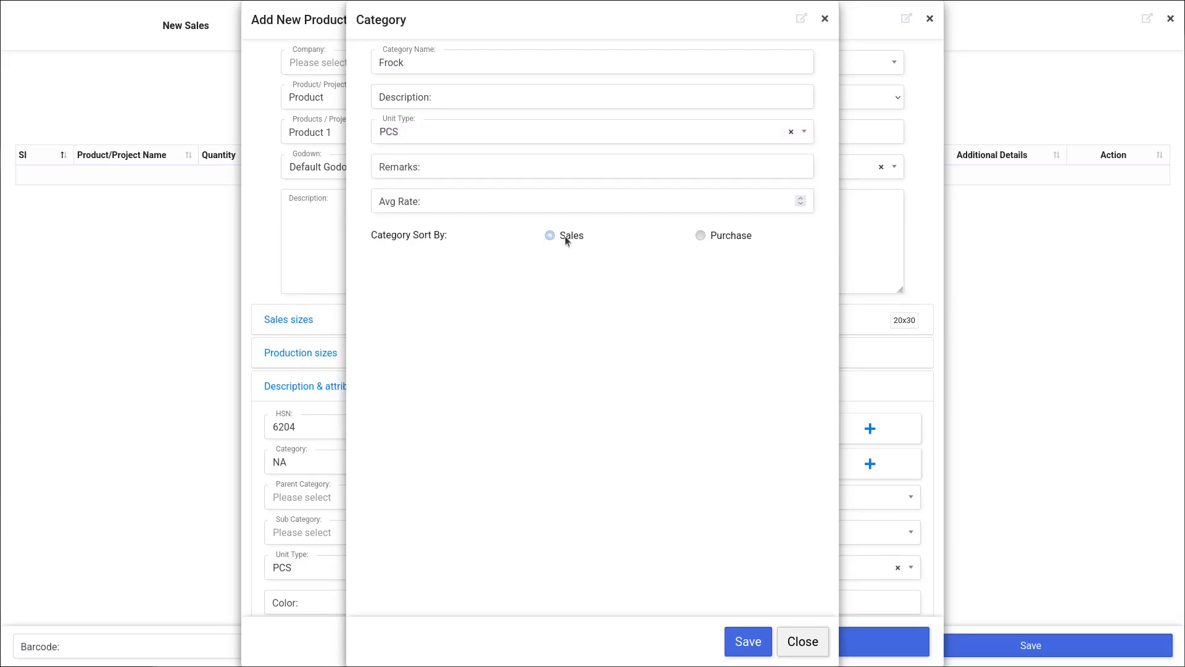
click(751, 653)
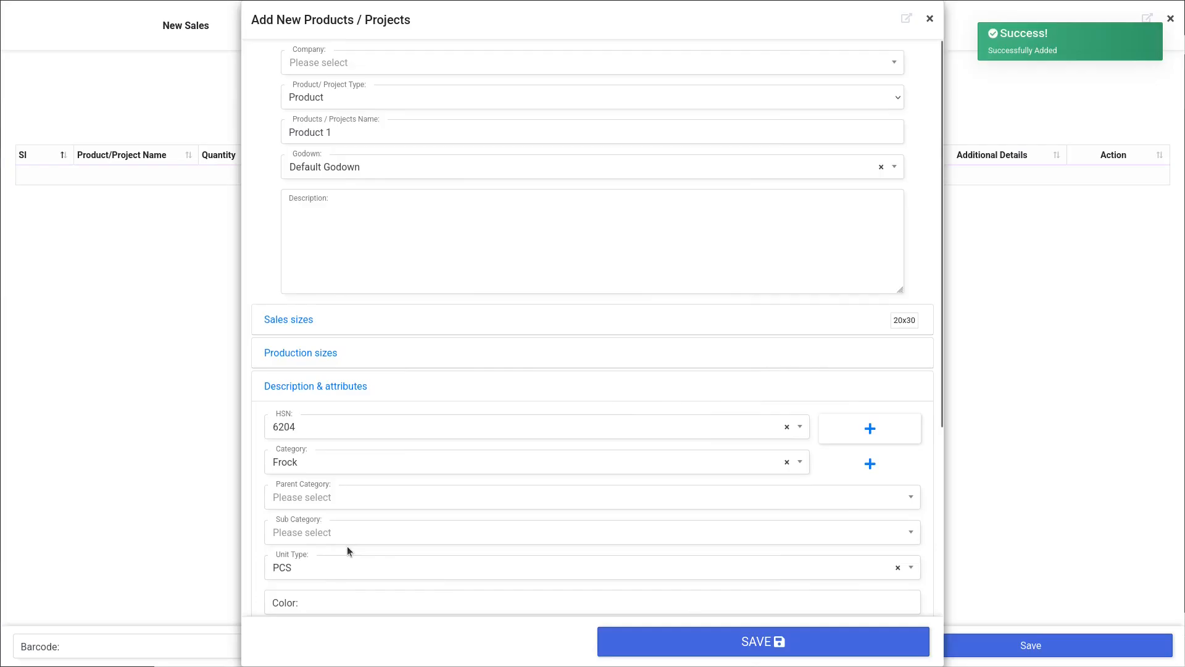
Step: Save the new product and set its quantity on the invoice to 120, checking the applied GST
click(702, 643)
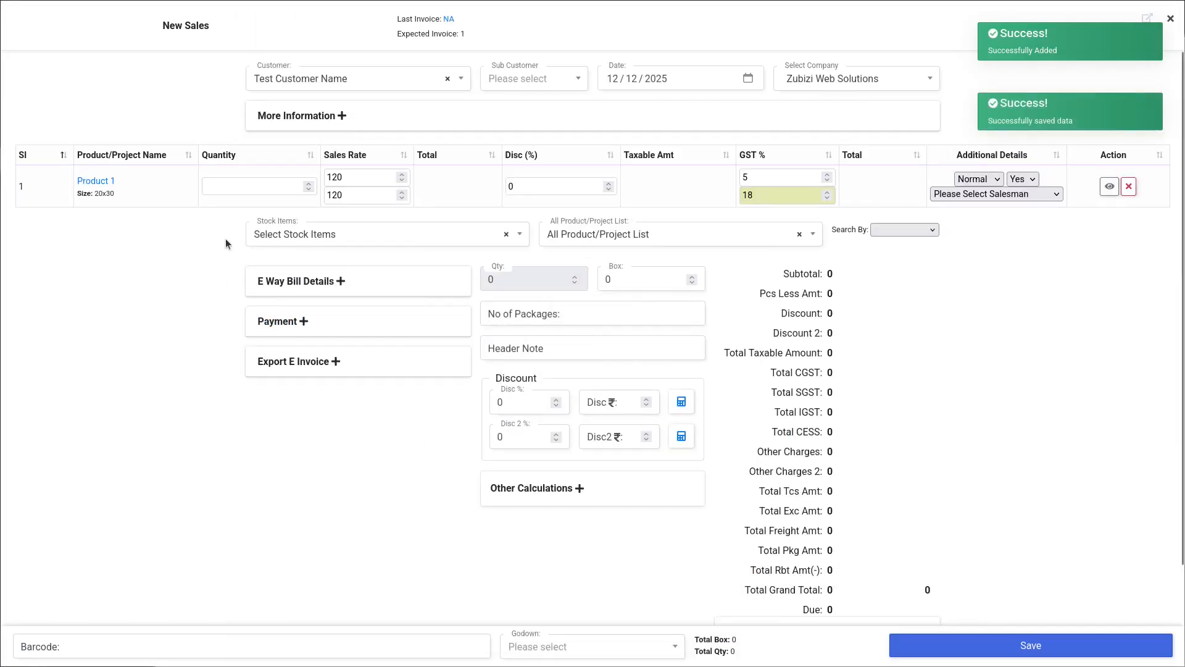
click(225, 186)
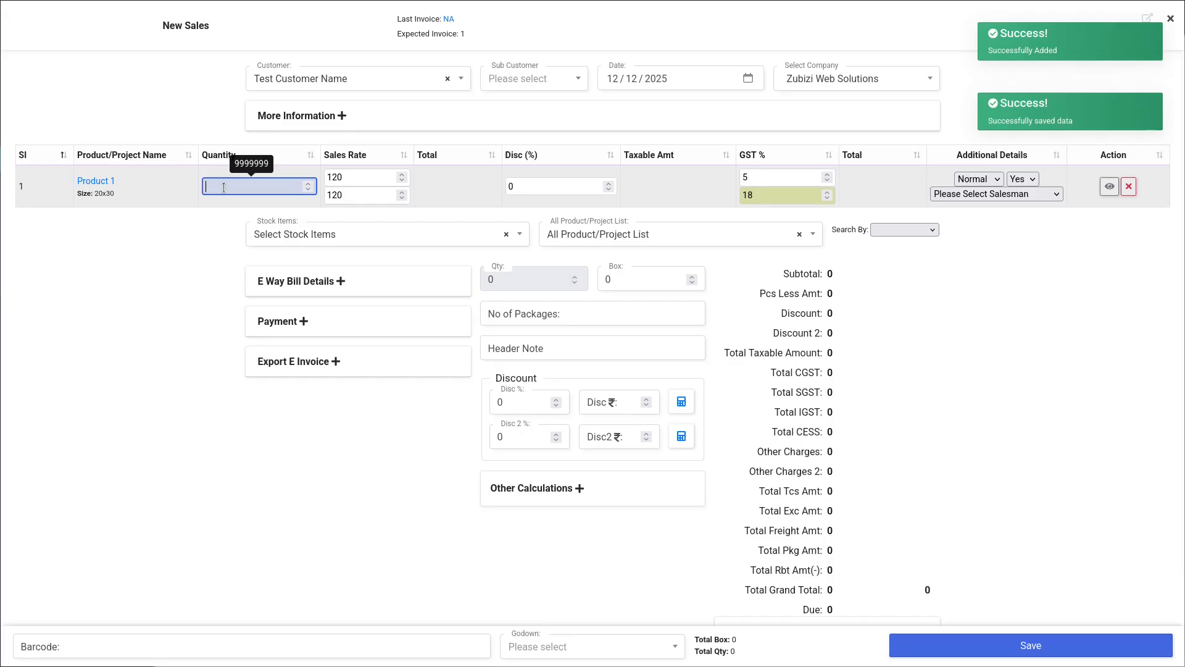
text(120)
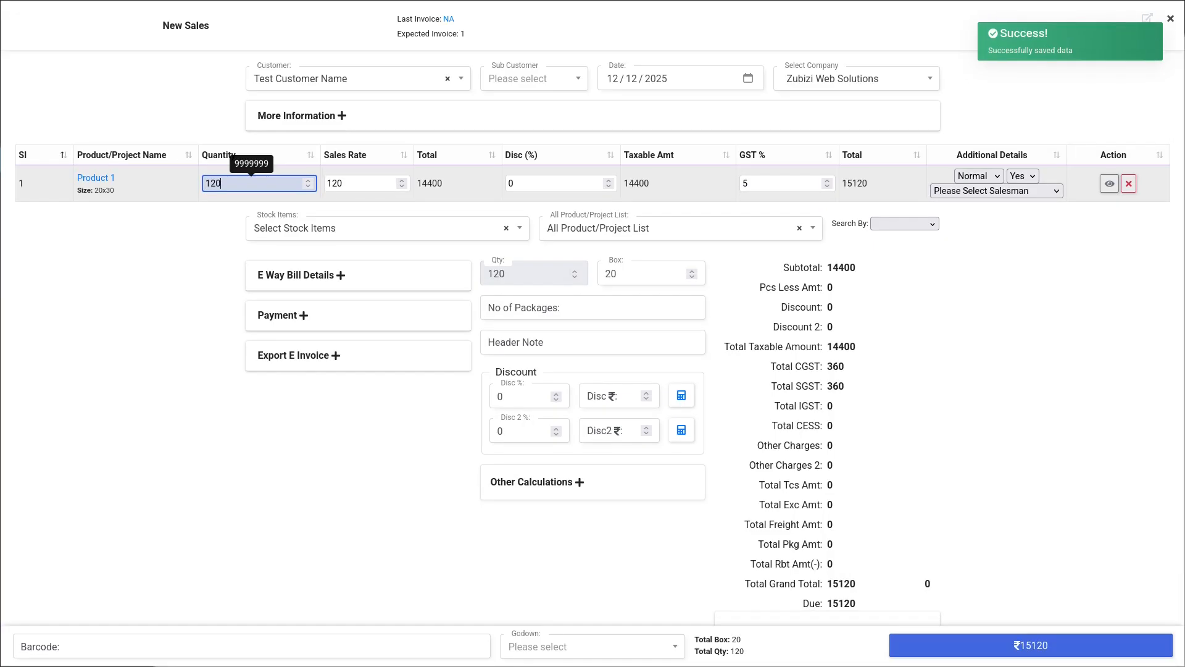
click(770, 179)
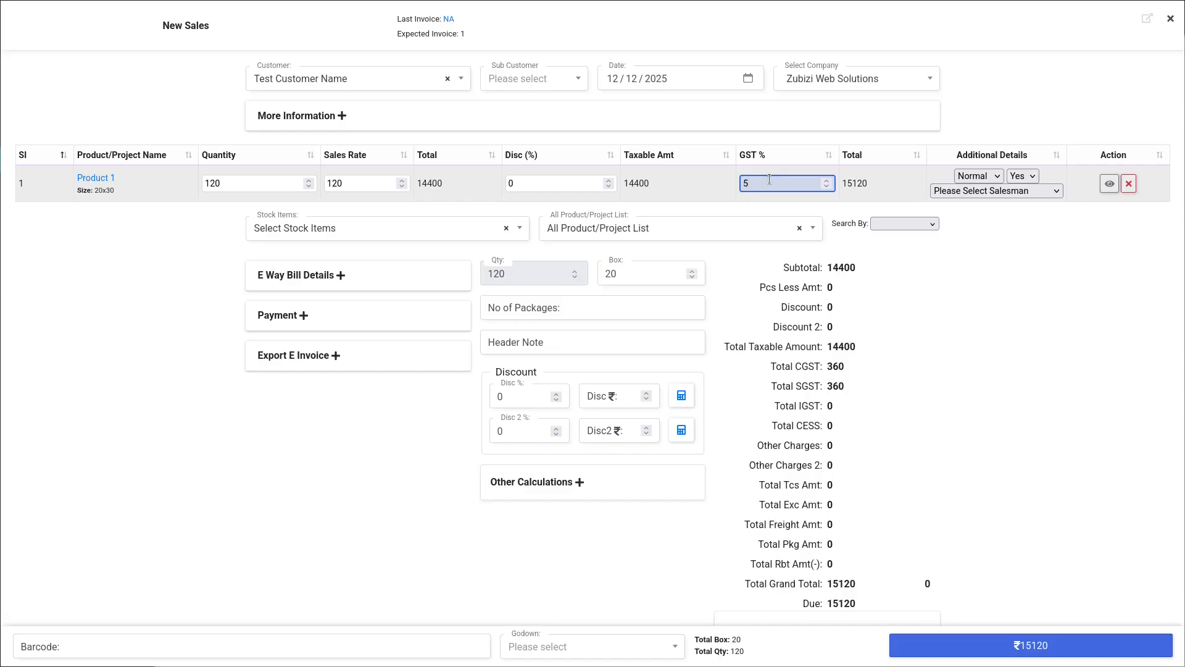
click(839, 365)
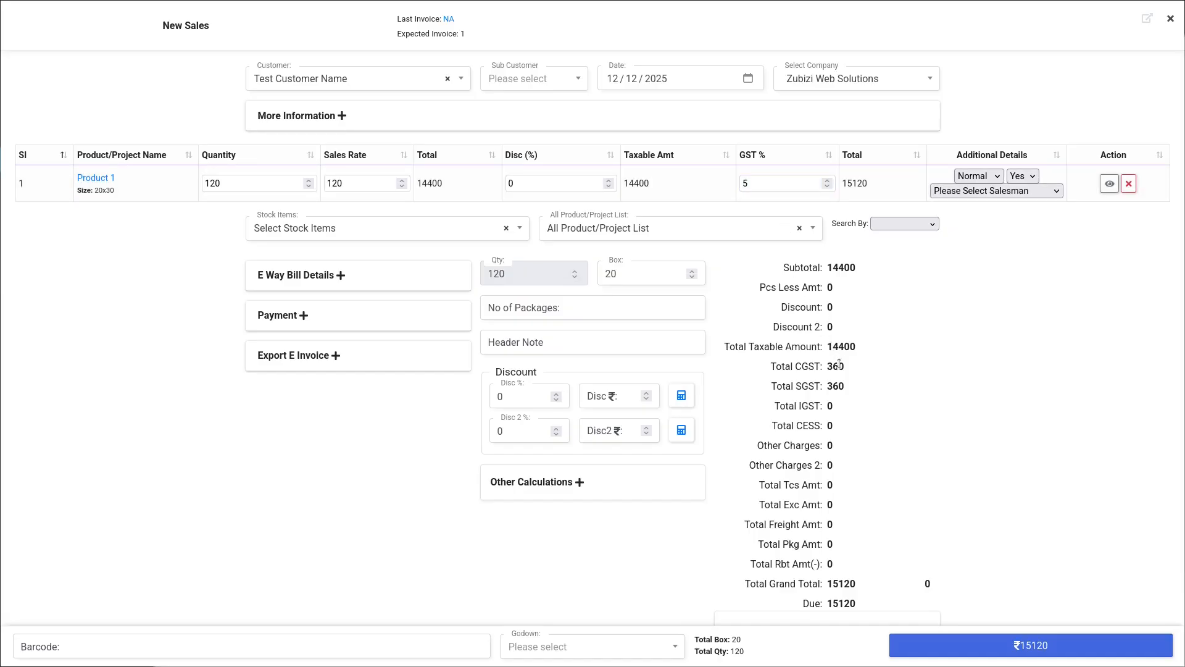
Step: Add Product 1 as a second invoice line with quantity 20 and sales rate 2600, checking the applied GST
click(704, 230)
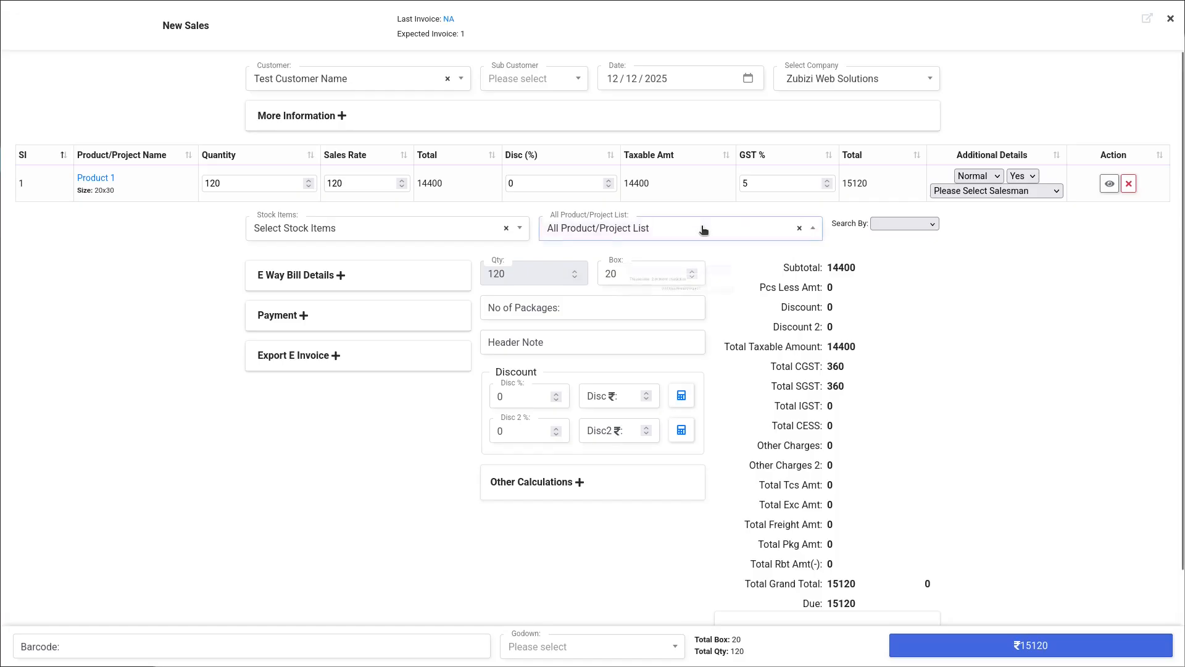
text(product)
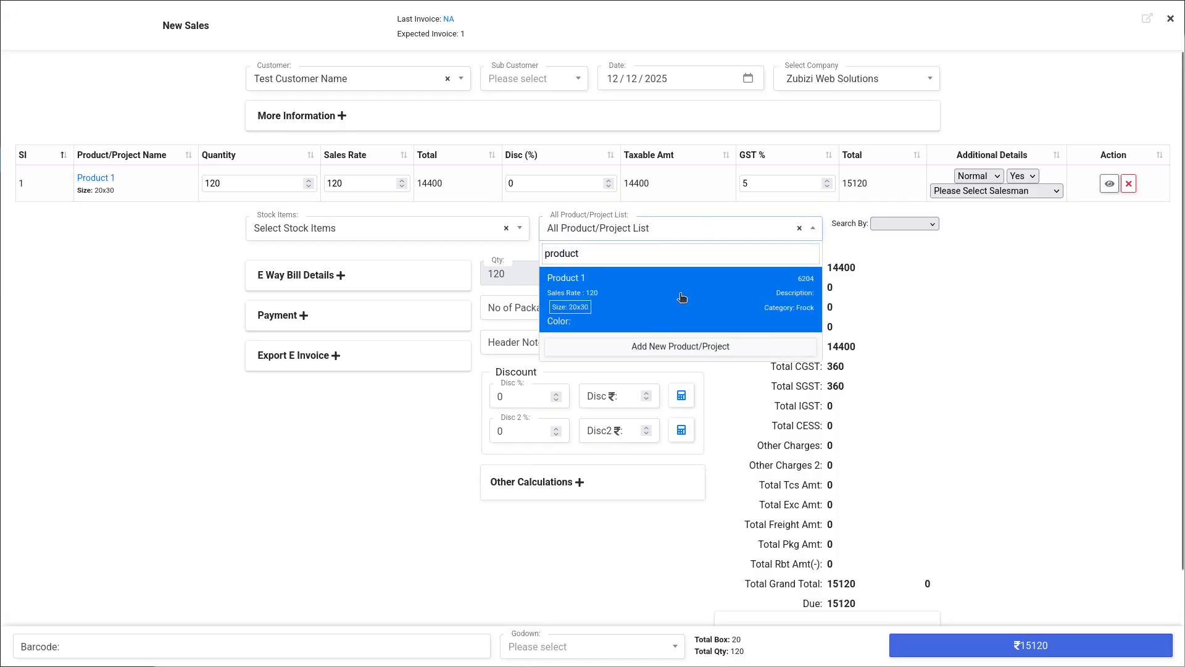
click(680, 297)
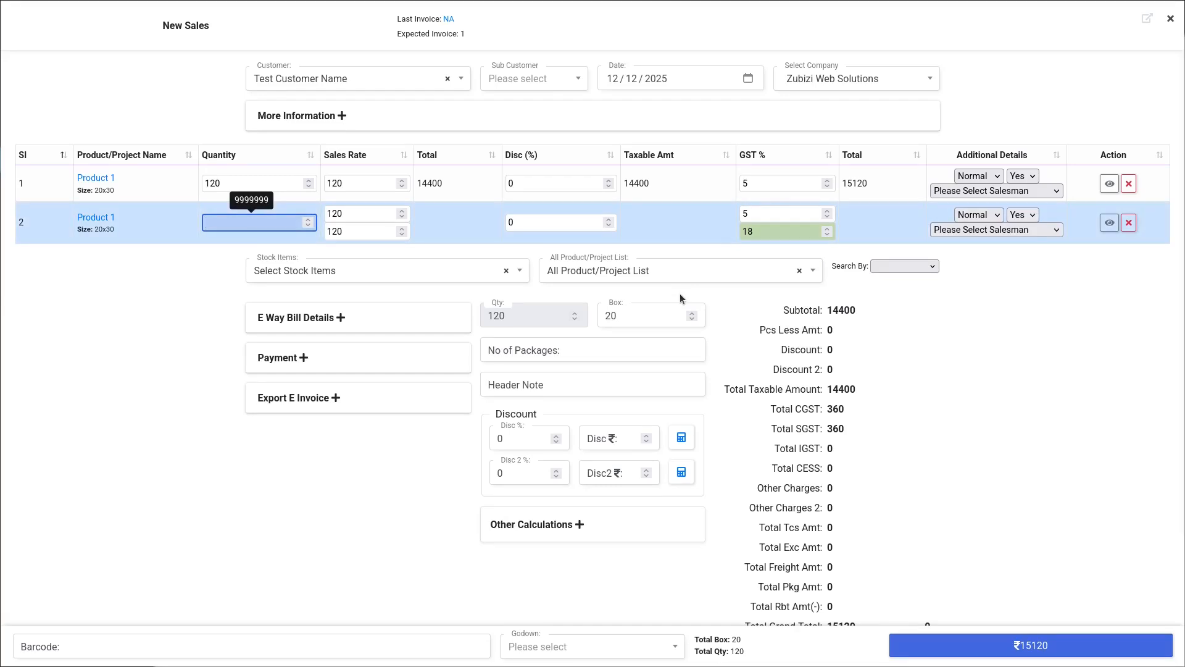
text(20)
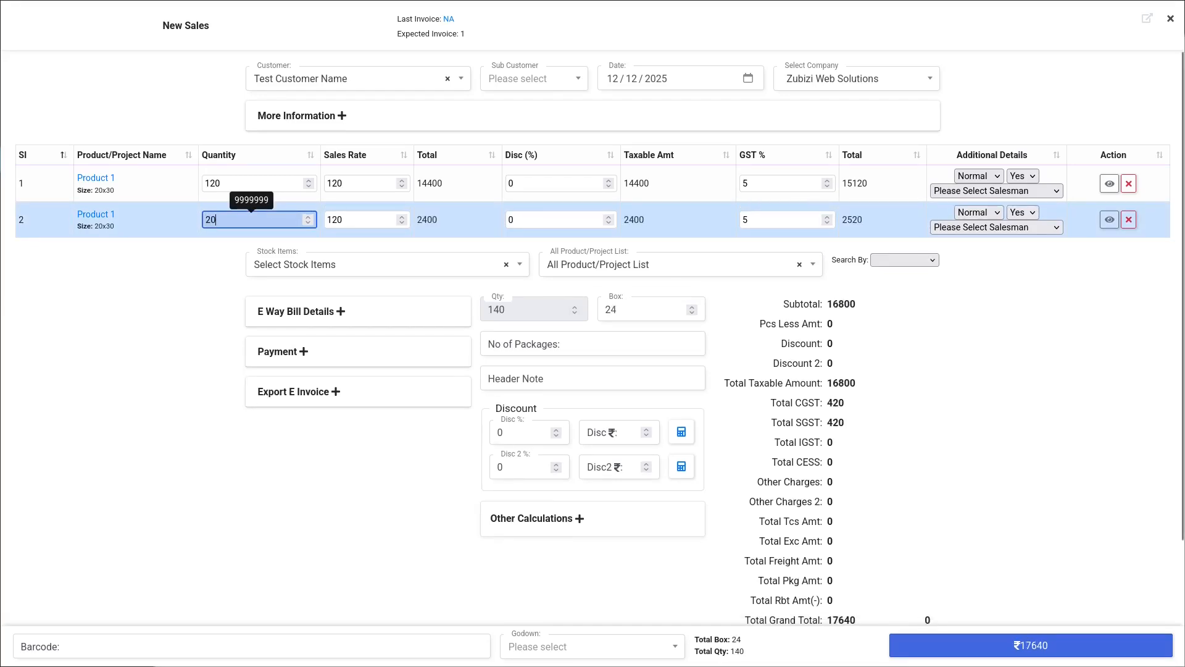
key(Tab)
text(2600)
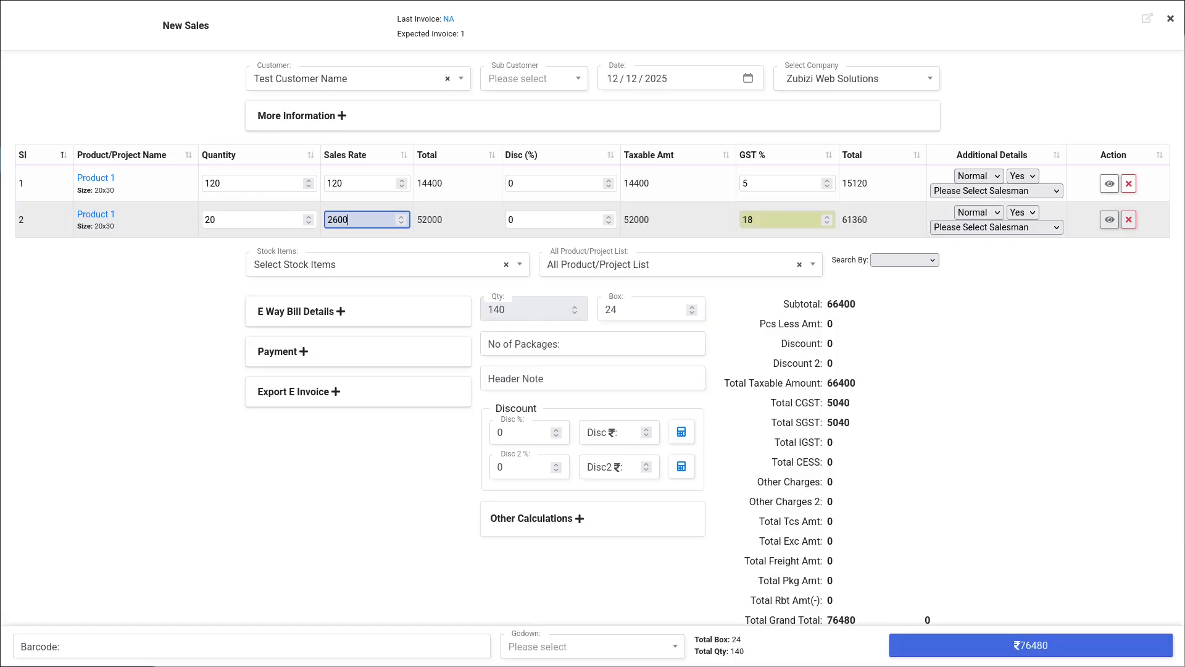
click(771, 220)
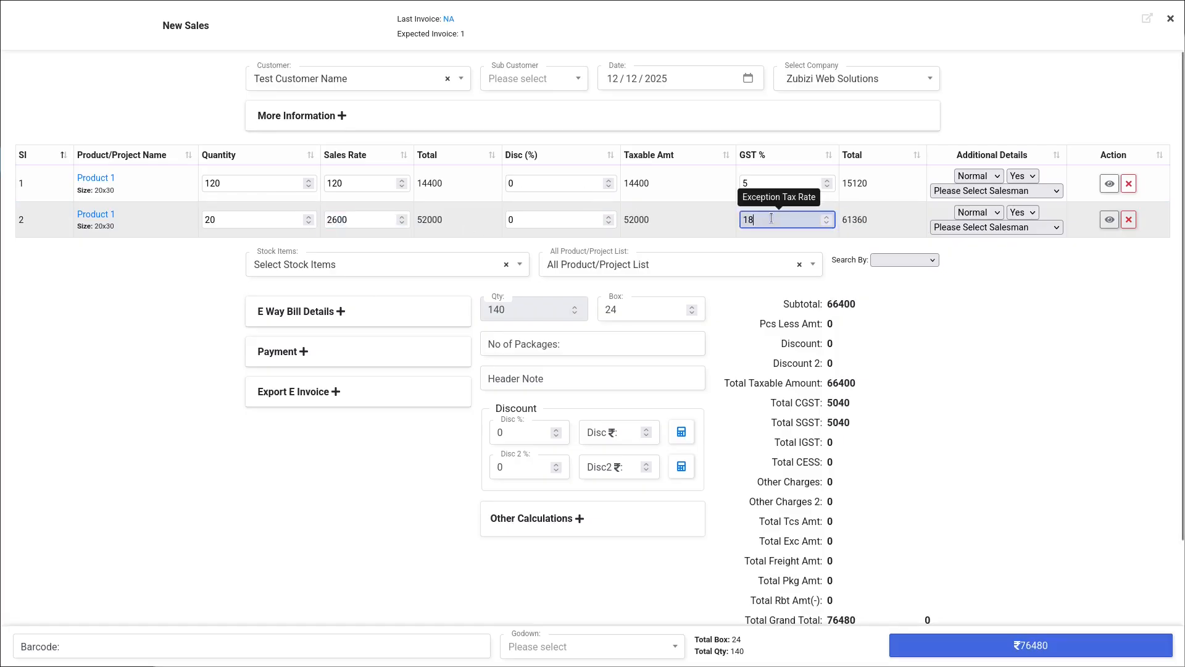
click(864, 370)
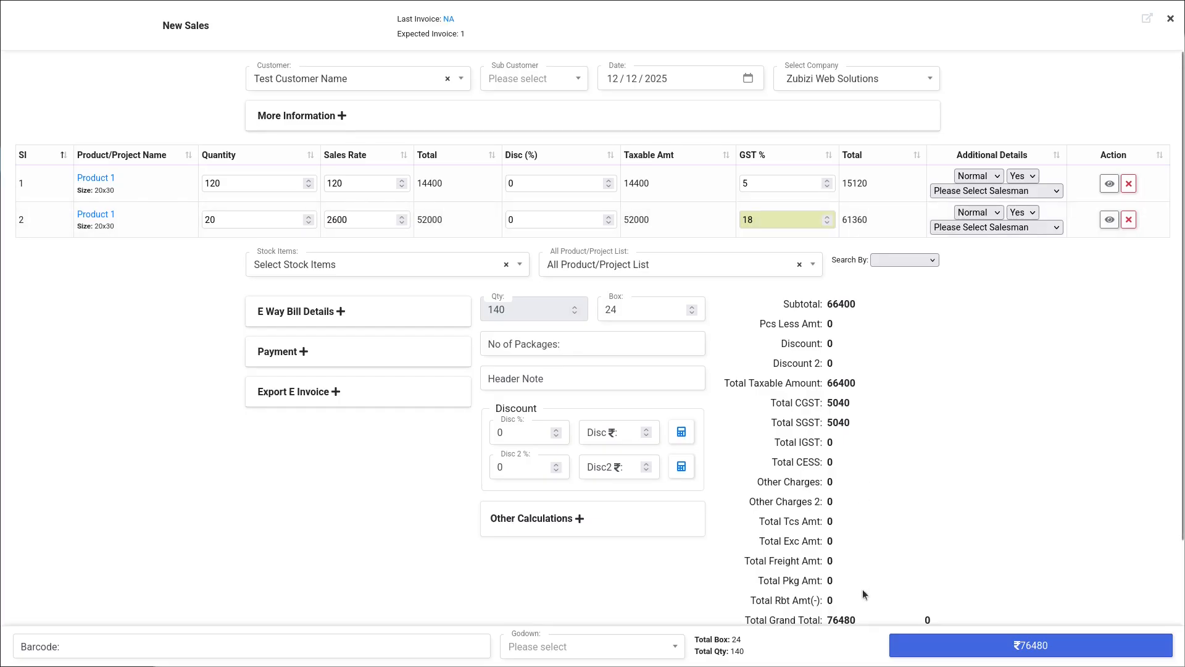
Step: Save the sales invoice and review its printable copies without printing, closing the preview and invoice details
click(925, 646)
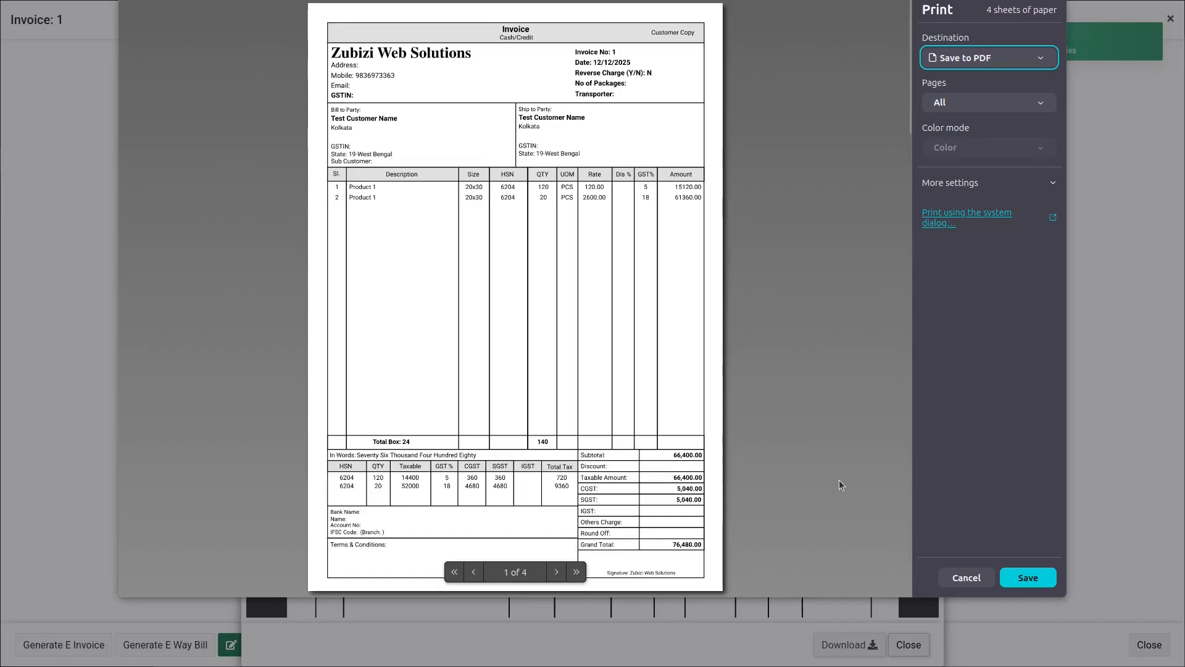
scroll(839, 480, down, 6)
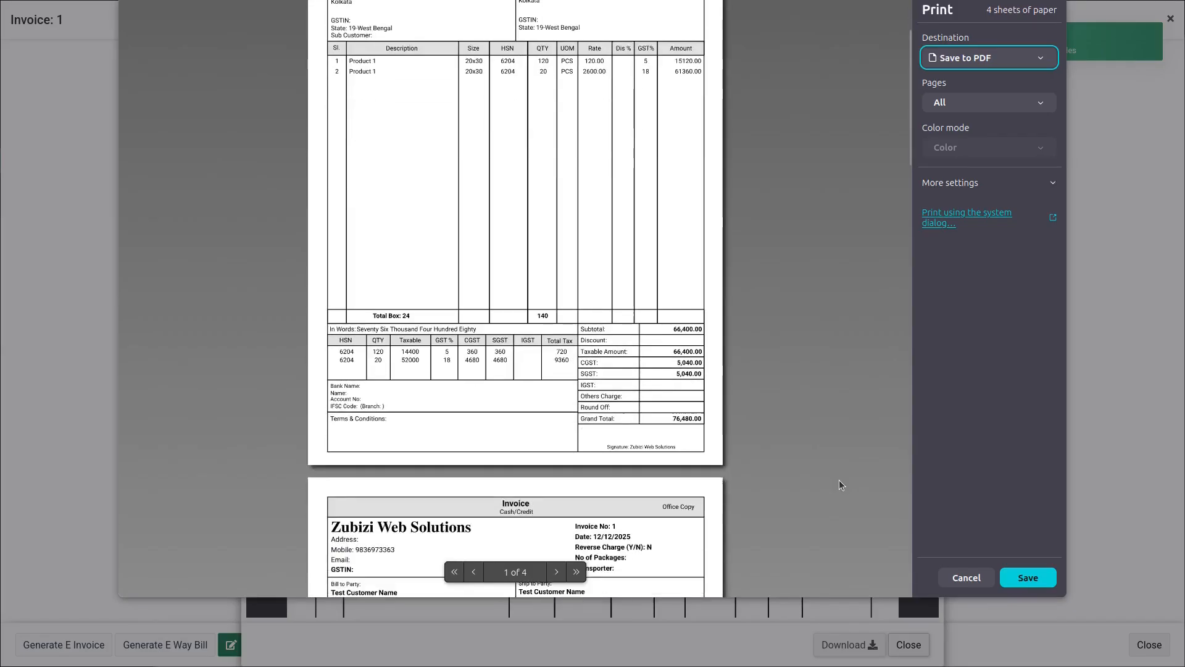
scroll(839, 480, down, 10)
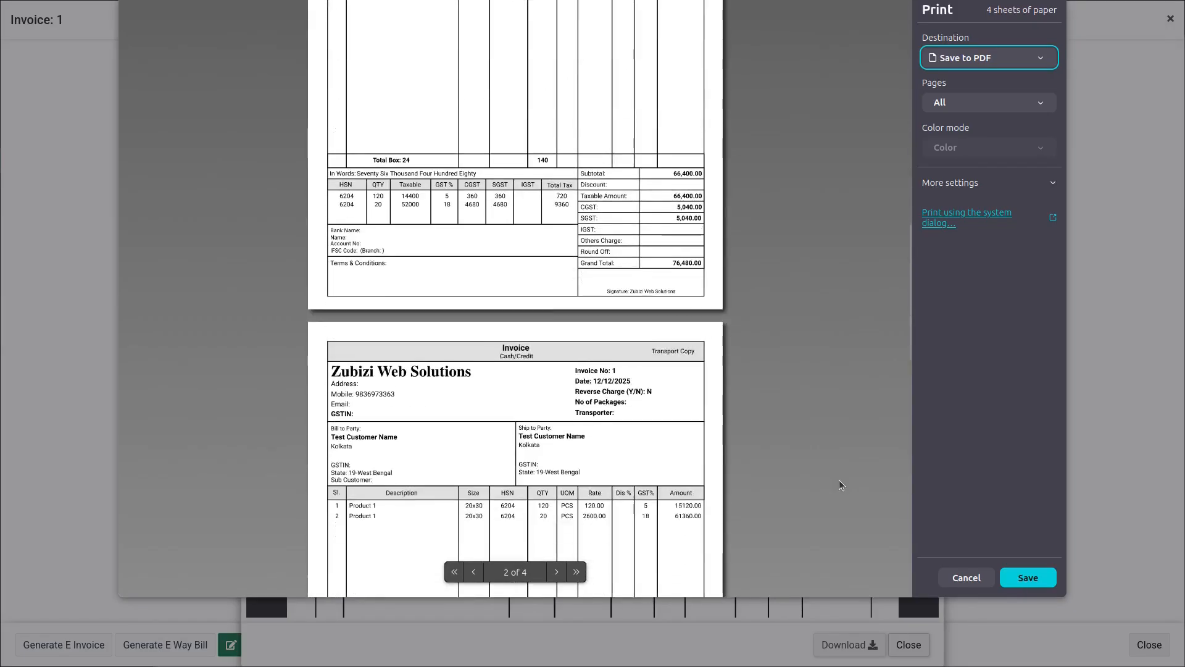
scroll(839, 480, down, 10)
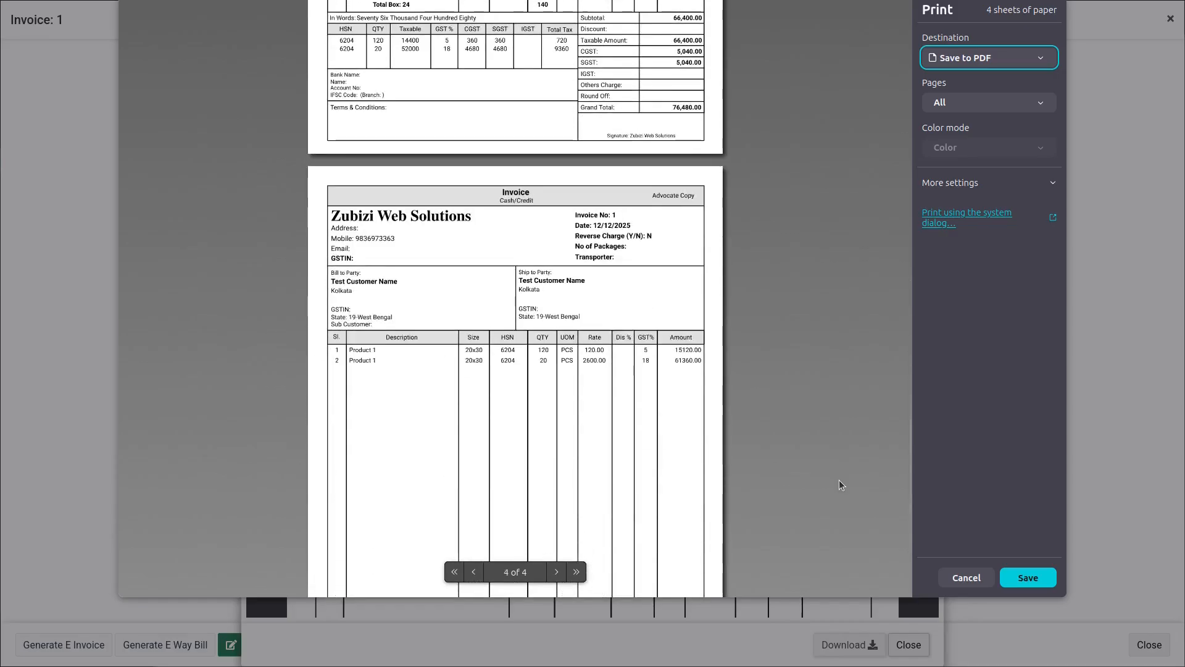
scroll(839, 485, down, 1)
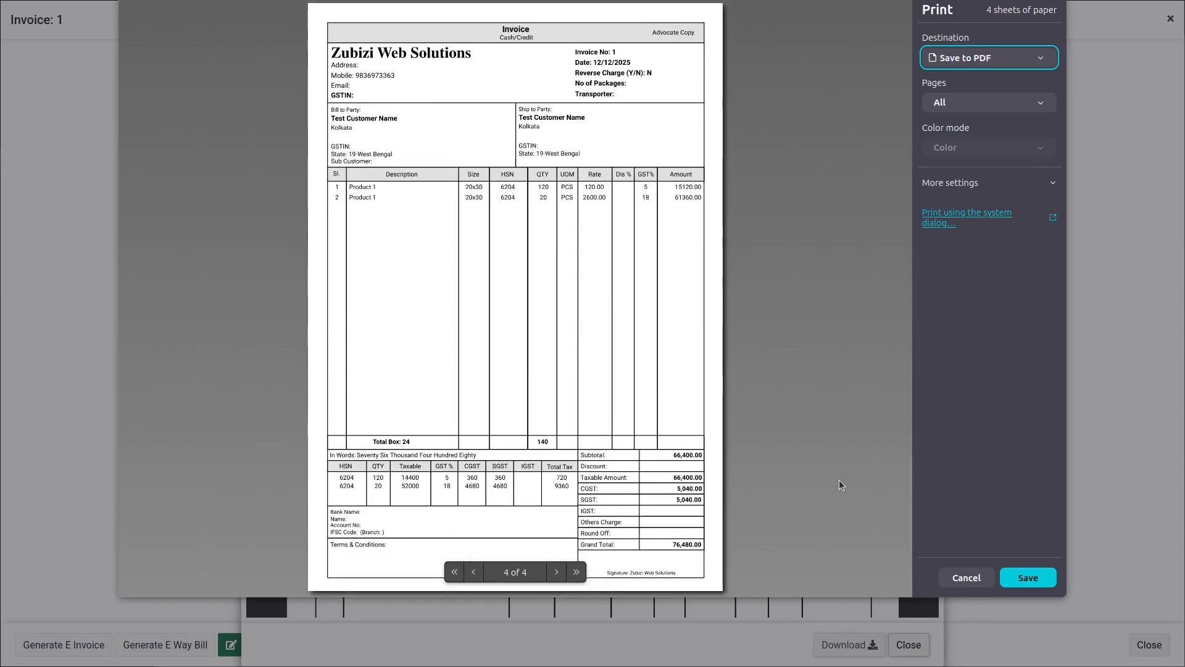
click(958, 574)
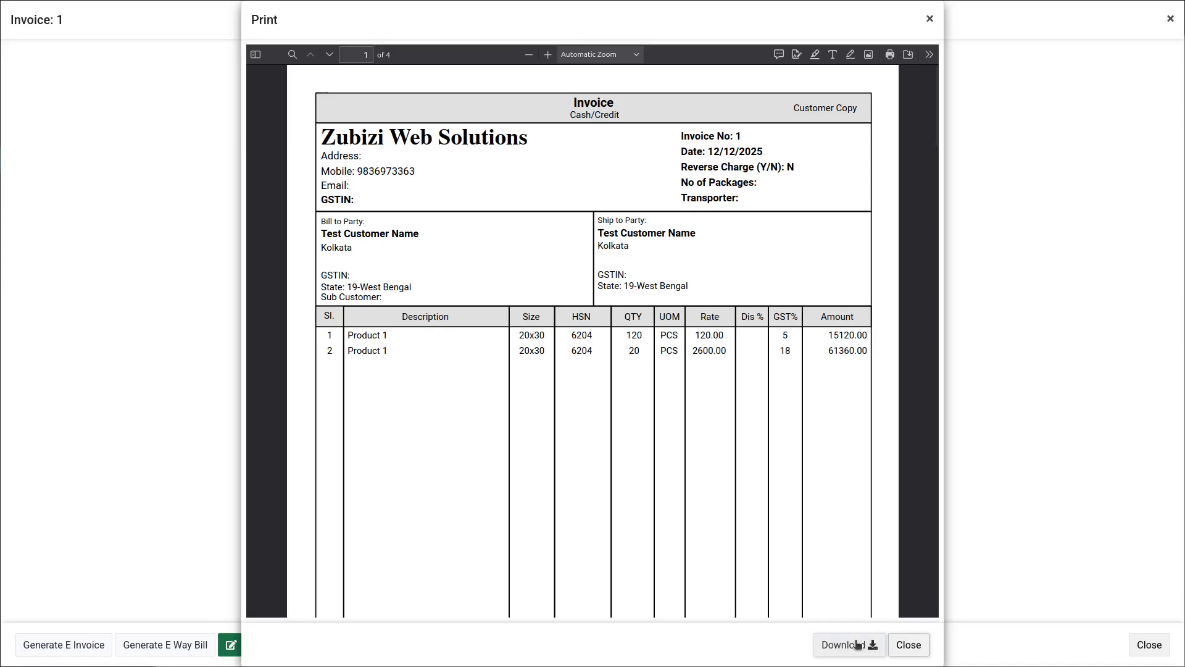
click(899, 644)
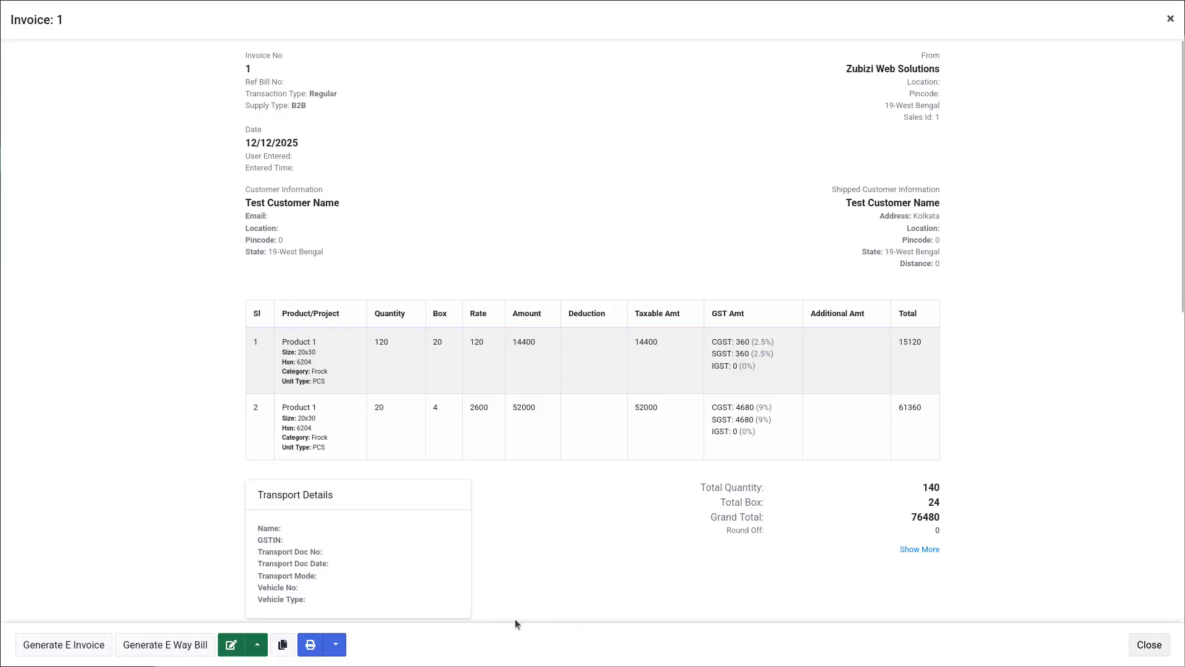
click(1150, 645)
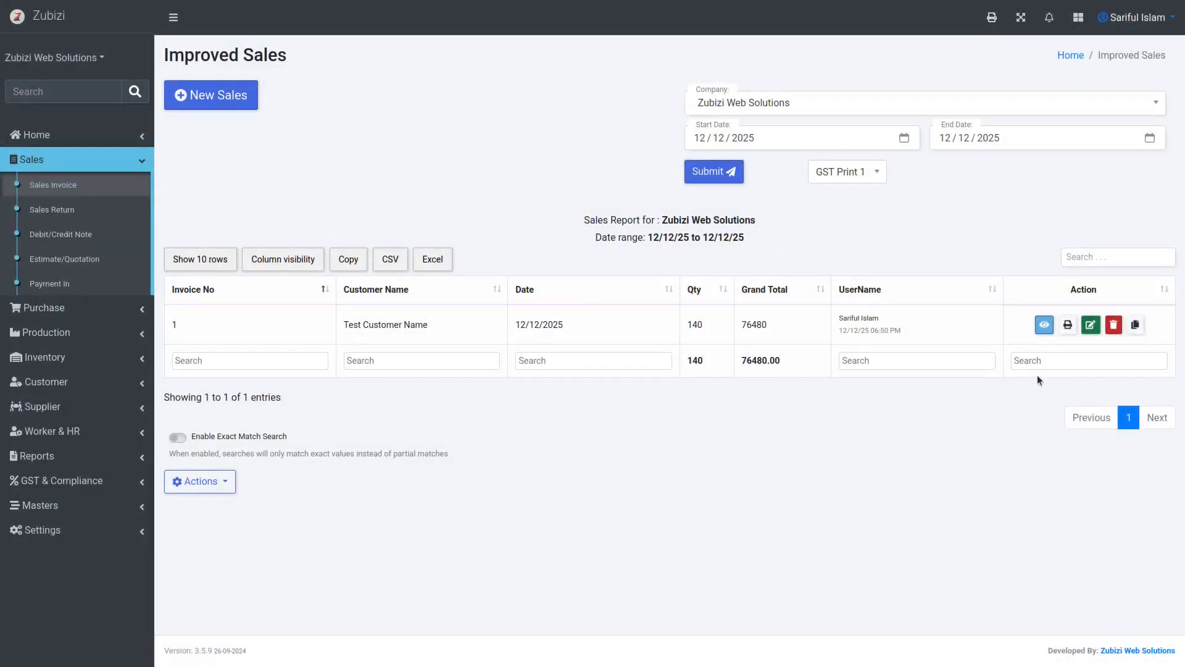
Step: Open the print preview of invoice 1 from the sales list and examine its line items, tax breakdown and totals
click(1068, 324)
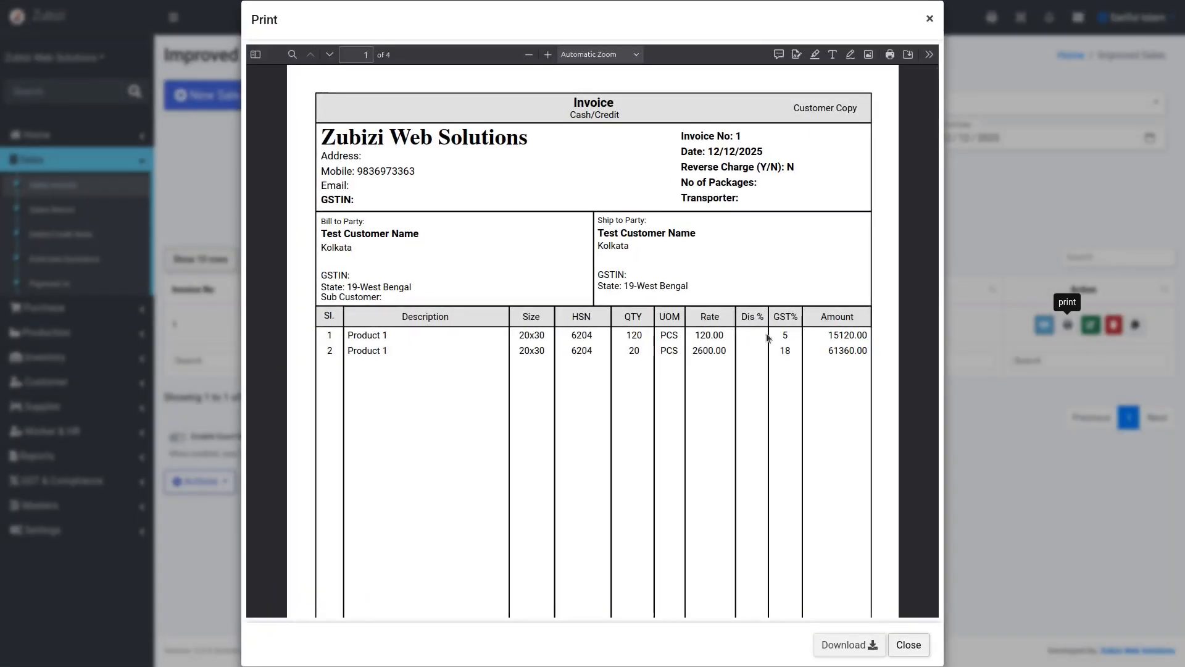
scroll(714, 339, down, 4)
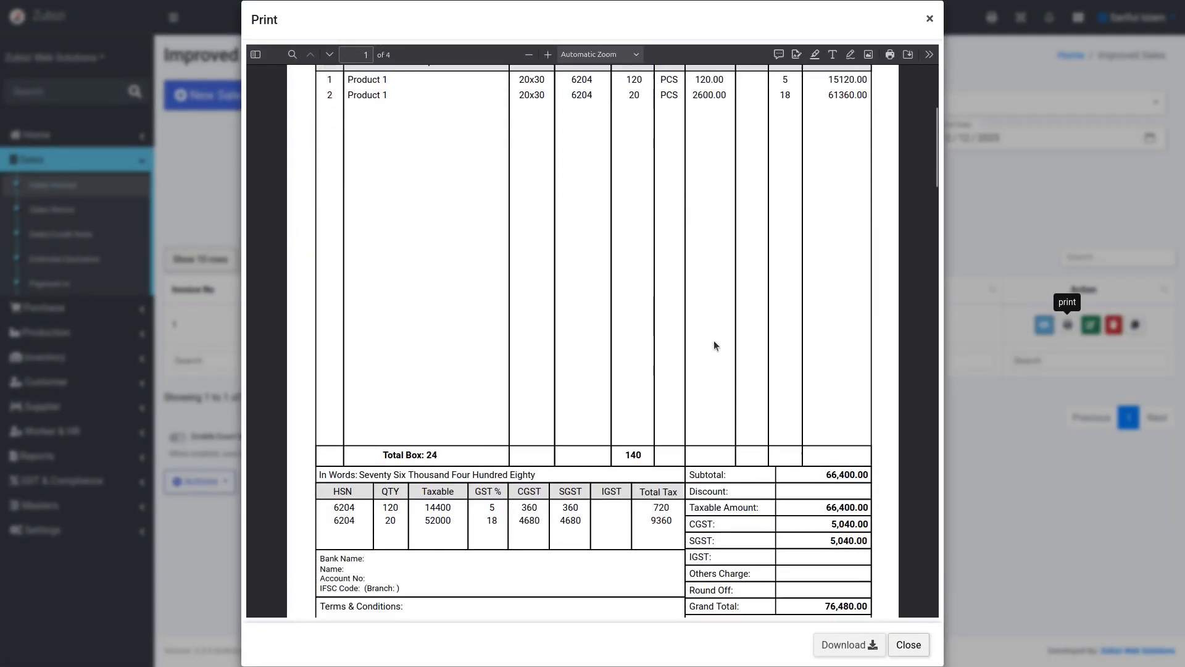
scroll(714, 349, down, 2)
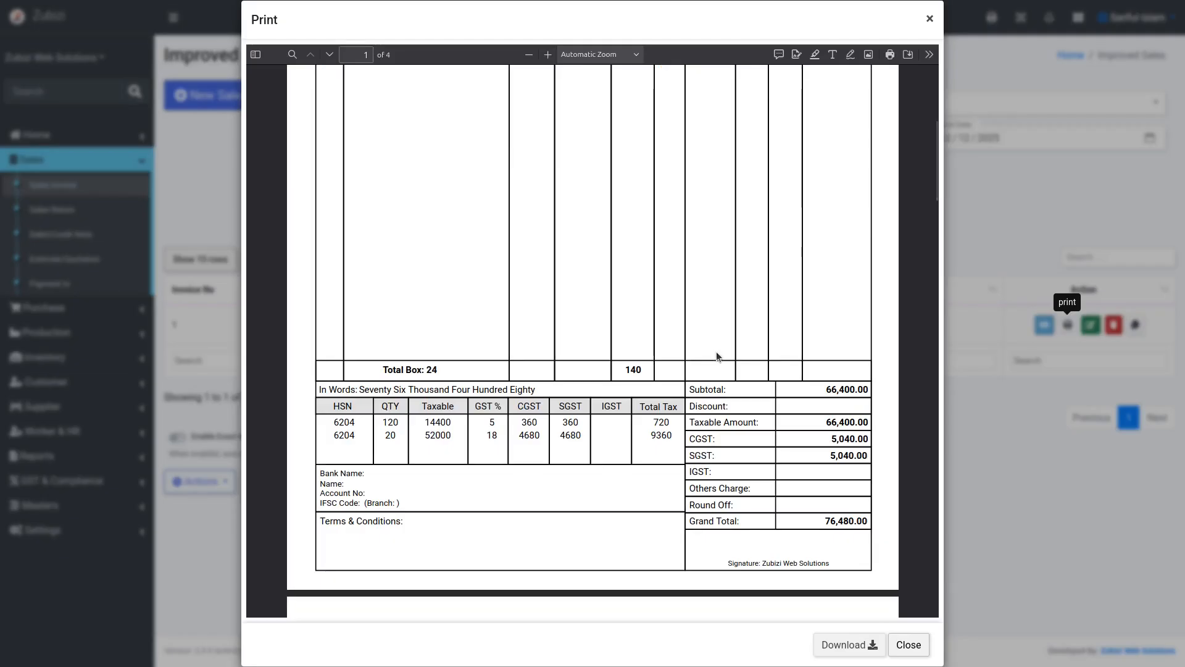
scroll(716, 353, down, 2)
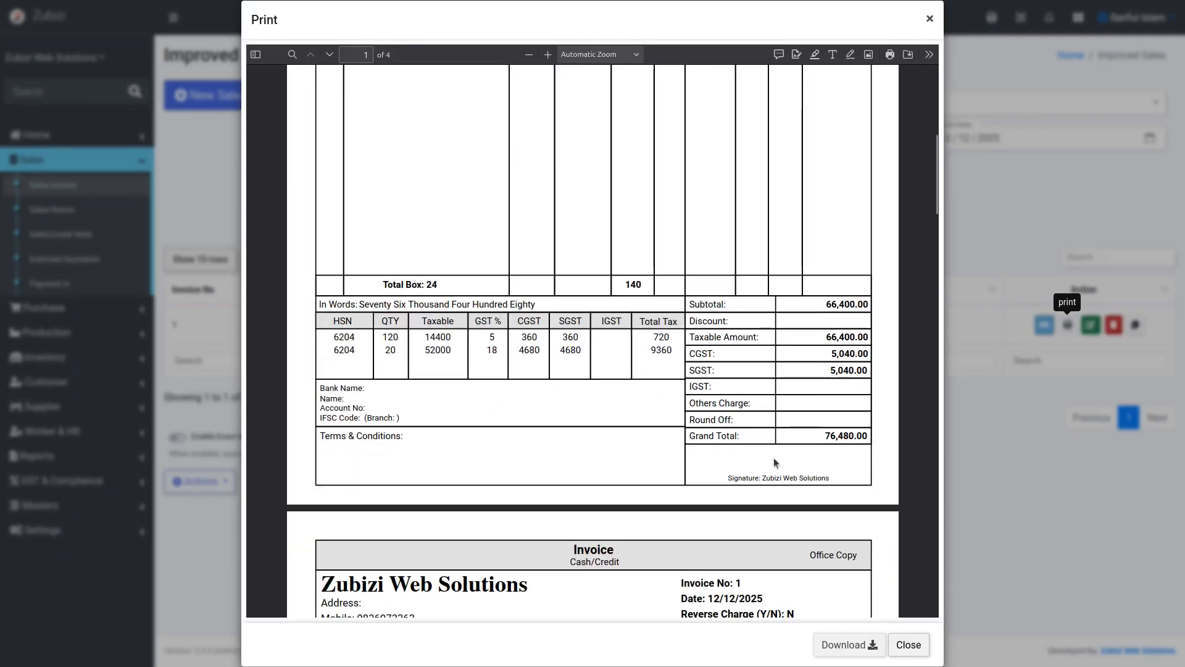
click(909, 644)
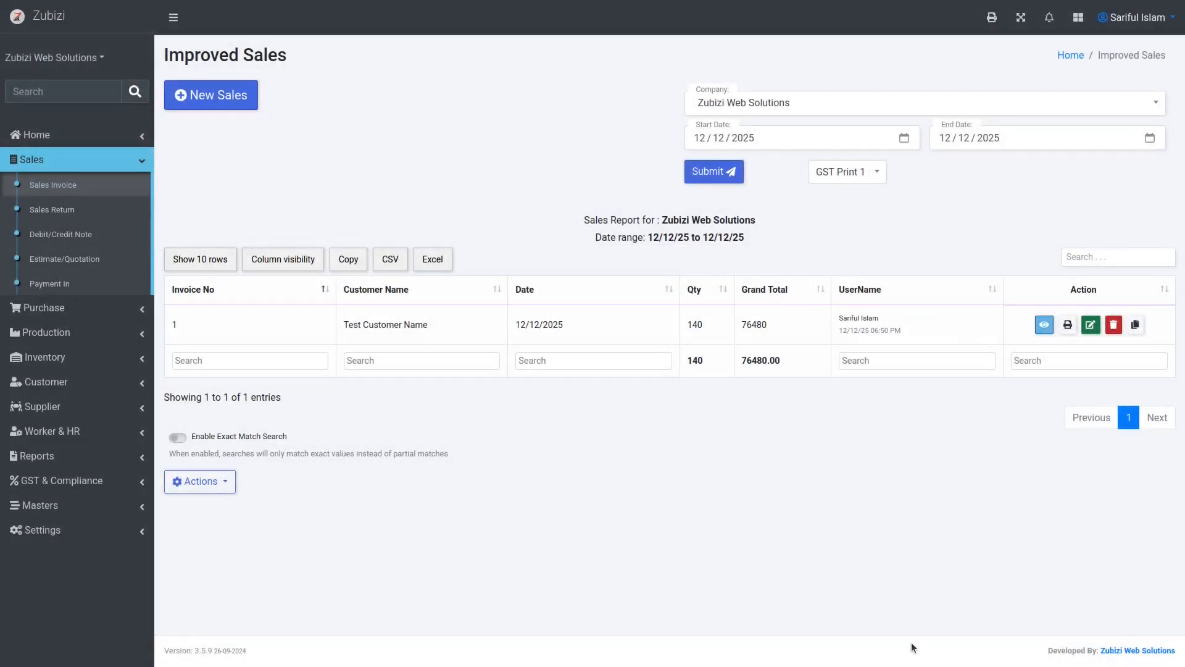